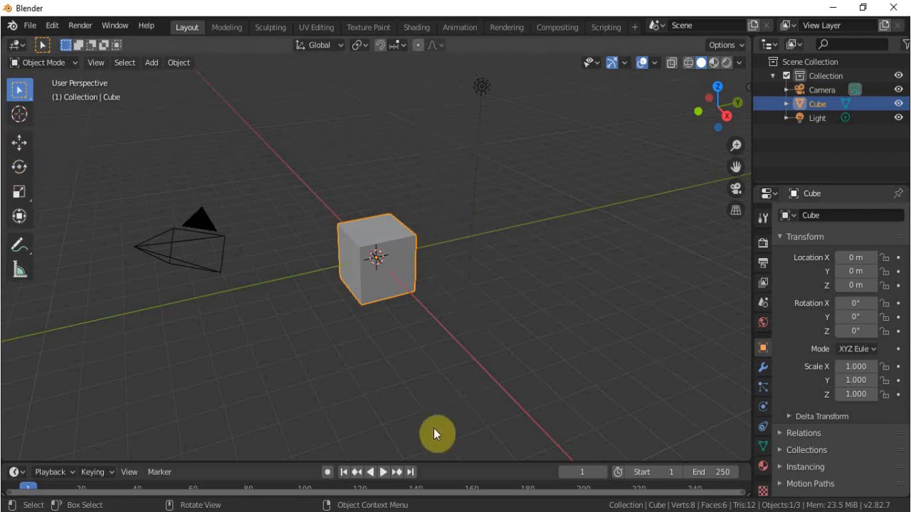
Enlarge the timeline area and insert a Location keyframe for the cube at frame 1.
left_click_drag(454, 466, 463, 387)
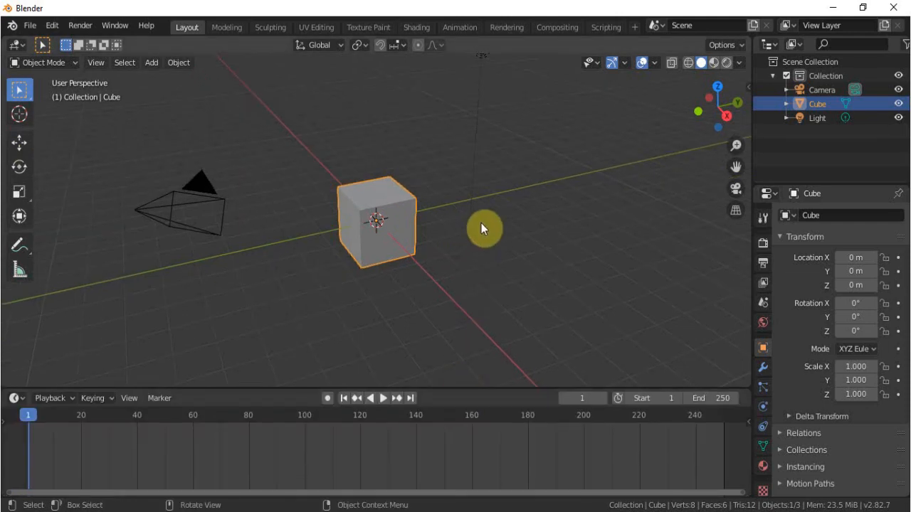
key("i")
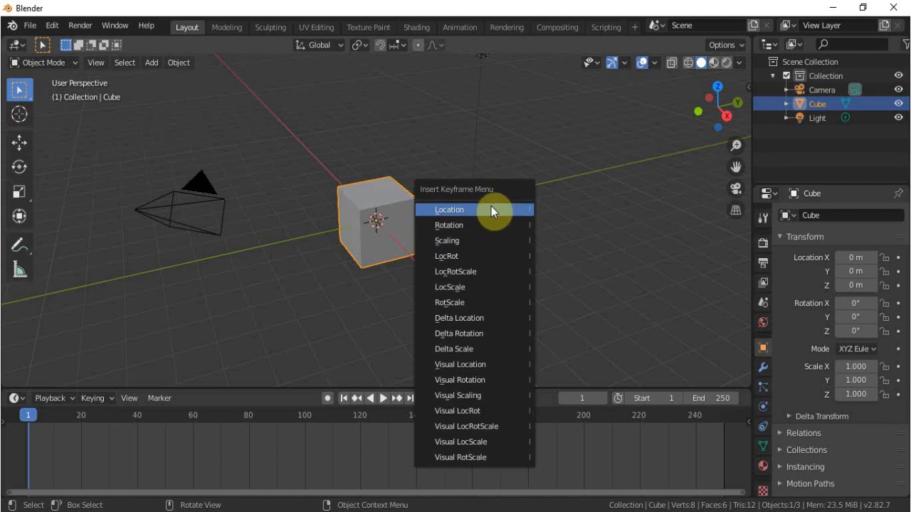
left_click(491, 207)
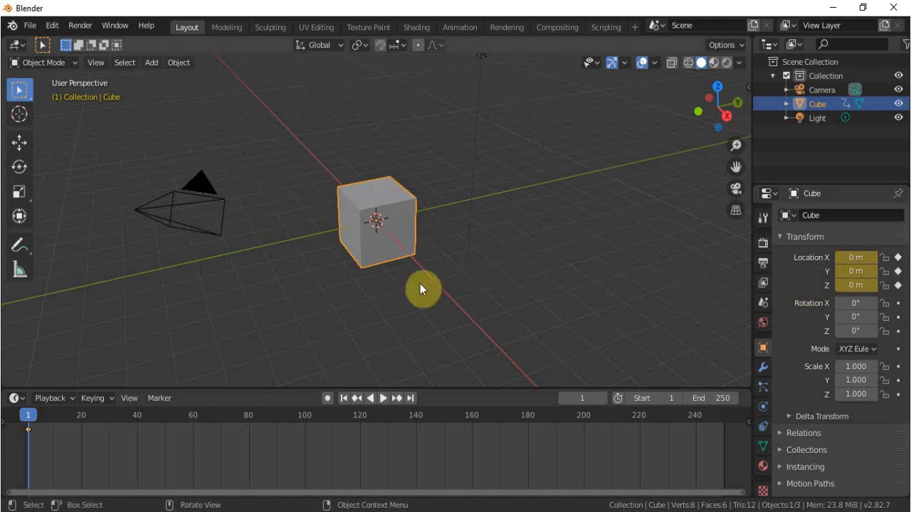
At frame 118, move the cube along Y to about 6.73 m and insert a Location keyframe.
left_click_drag(29, 419, 356, 419)
key("shift+space")
key("g")
left_click_drag(430, 209, 588, 178)
key("i")
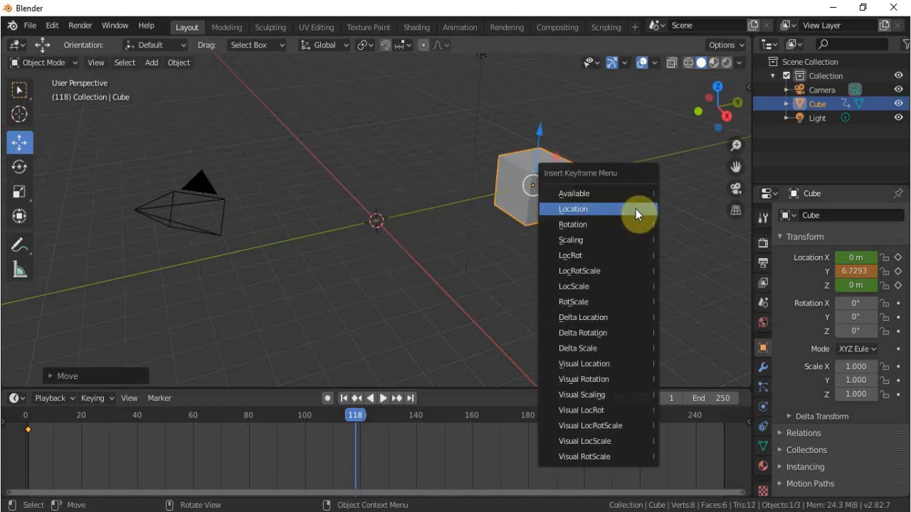
left_click(635, 209)
Play and scrub the cube's location animation from the start, ending on the keyframe at frame 118.
key("space")
left_click_drag(331, 417, 24, 430)
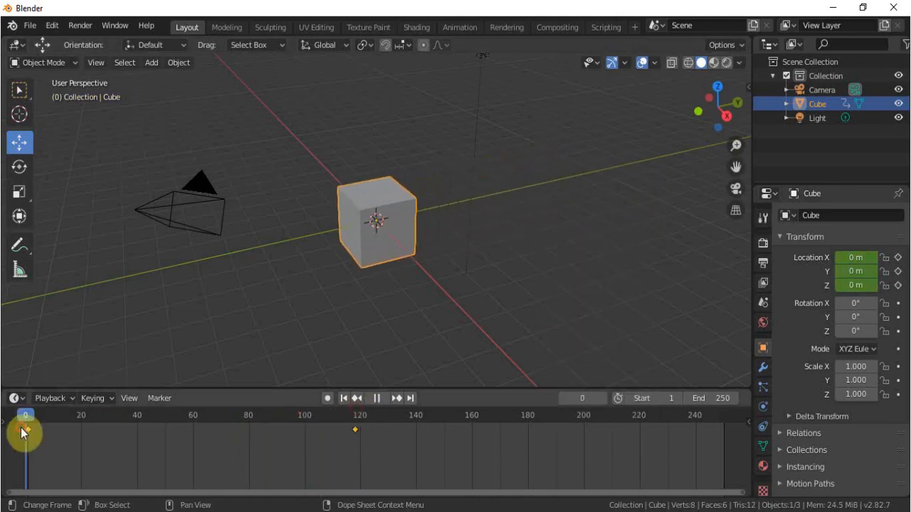
left_click(384, 400)
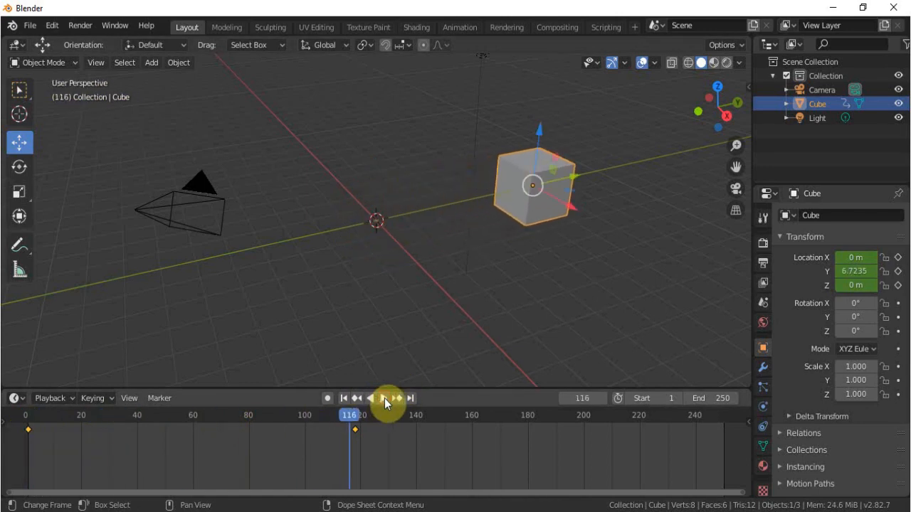
key("Up")
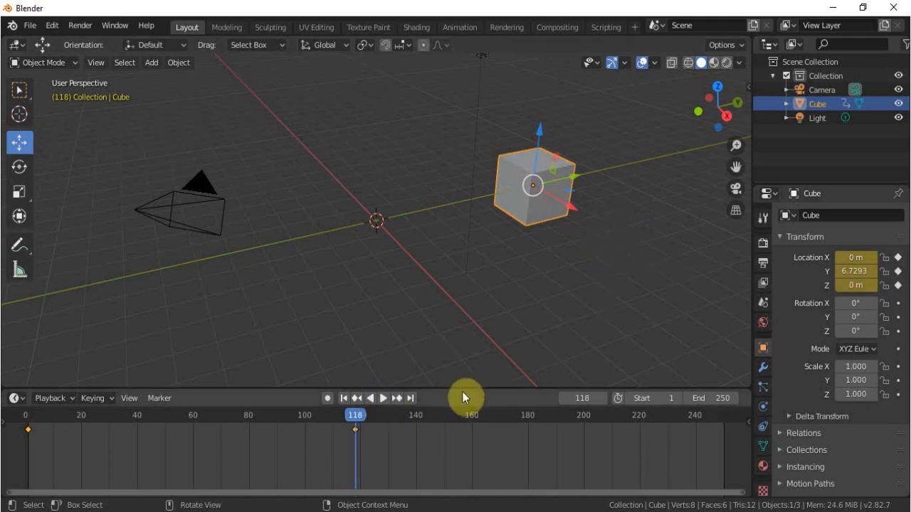
Insert a Rotation keyframe for the cube at frame 100.
left_click_drag(354, 415, 304, 417)
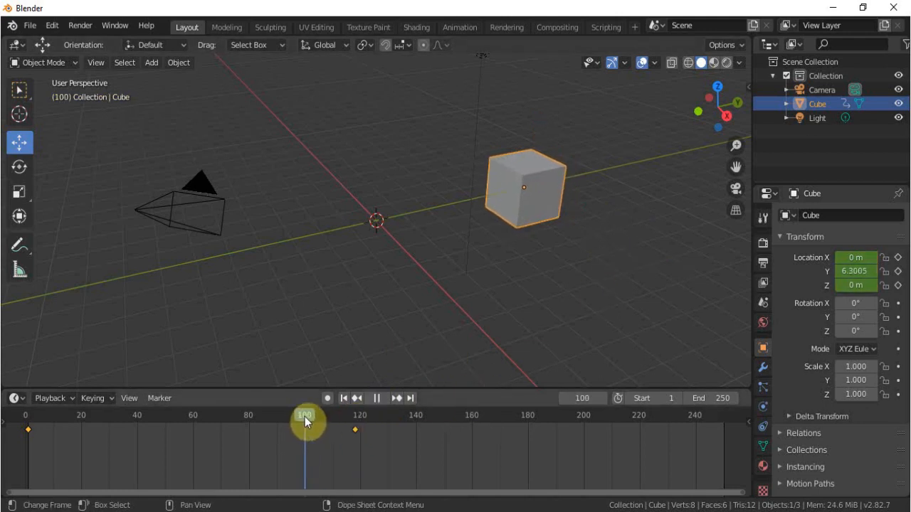
key("i")
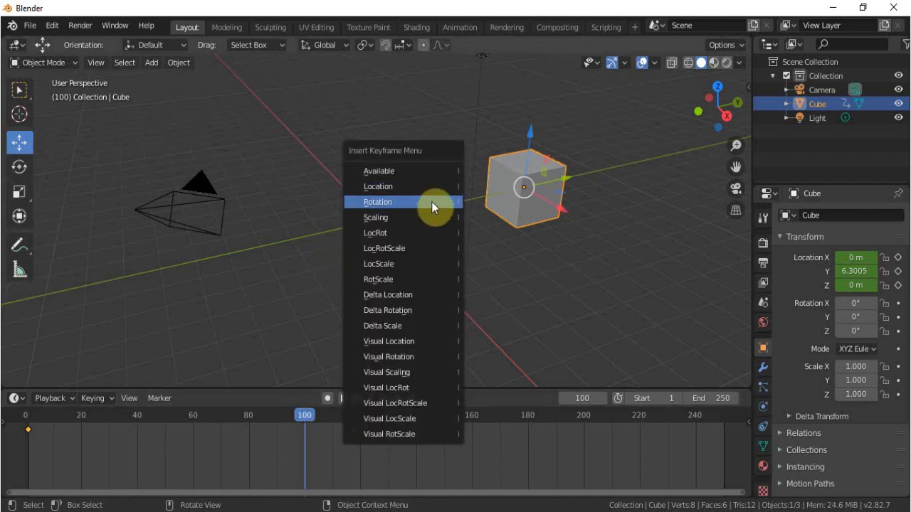
left_click(431, 202)
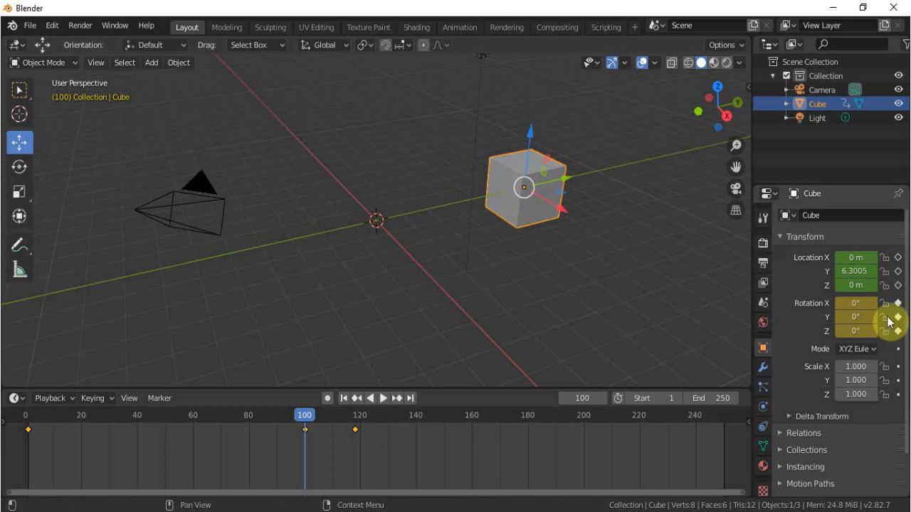
At frame 160, rotate the cube freely to about X 317°, Y 8.5°, Z -26.6° and insert a Rotation keyframe.
left_click_drag(305, 420, 473, 415)
key("r")
left_click(450, 235)
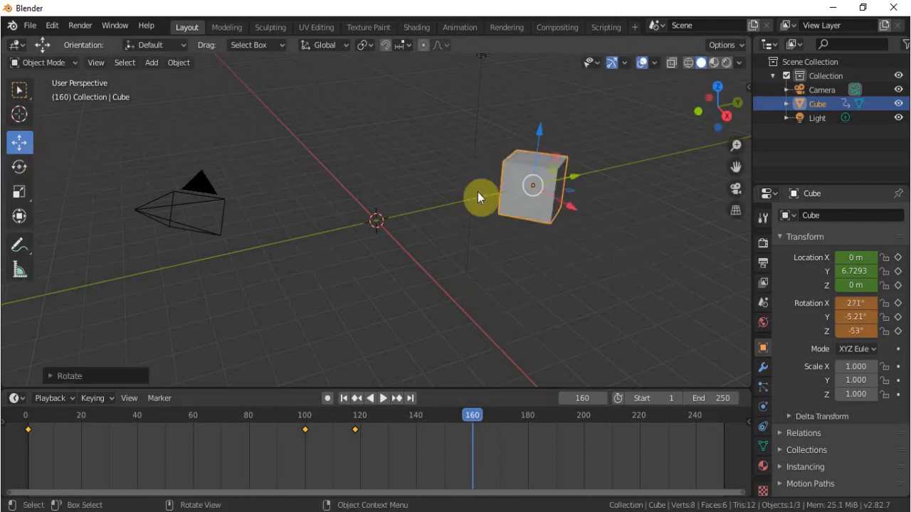
key("r")
left_click(583, 190)
key("i")
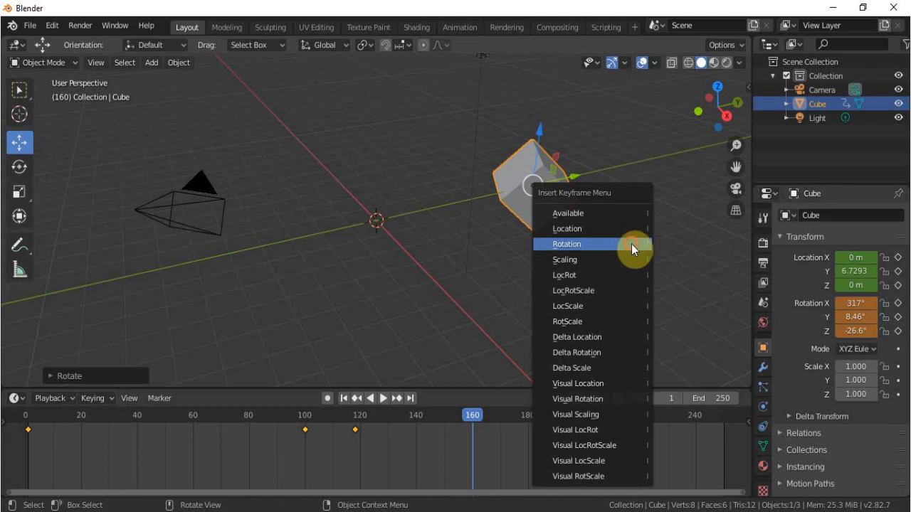
left_click(631, 244)
Insert a Scaling keyframe for the cube at frame 160.
left_click_drag(479, 407, 470, 449)
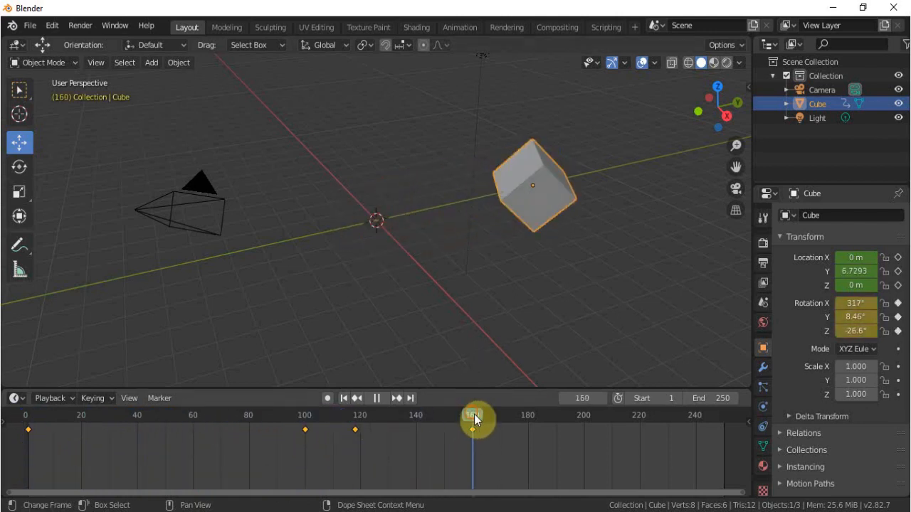
left_click_drag(472, 415, 471, 415)
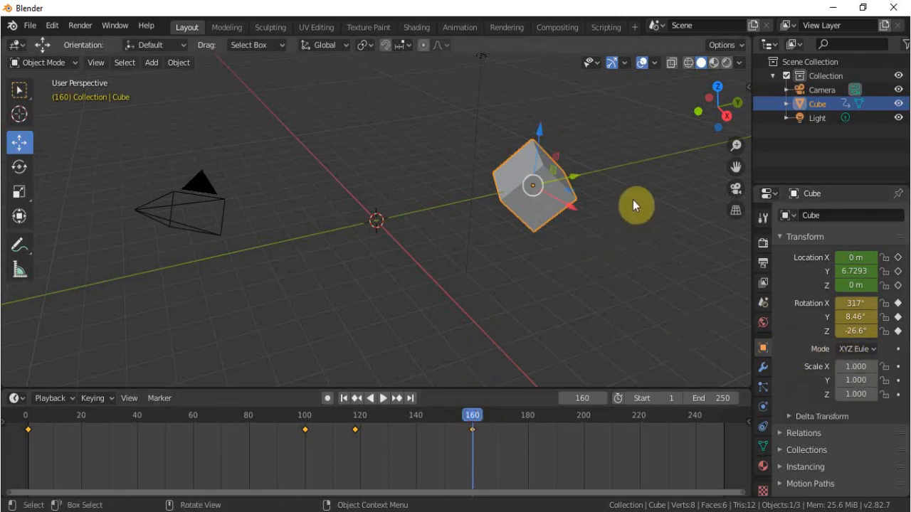
key("i")
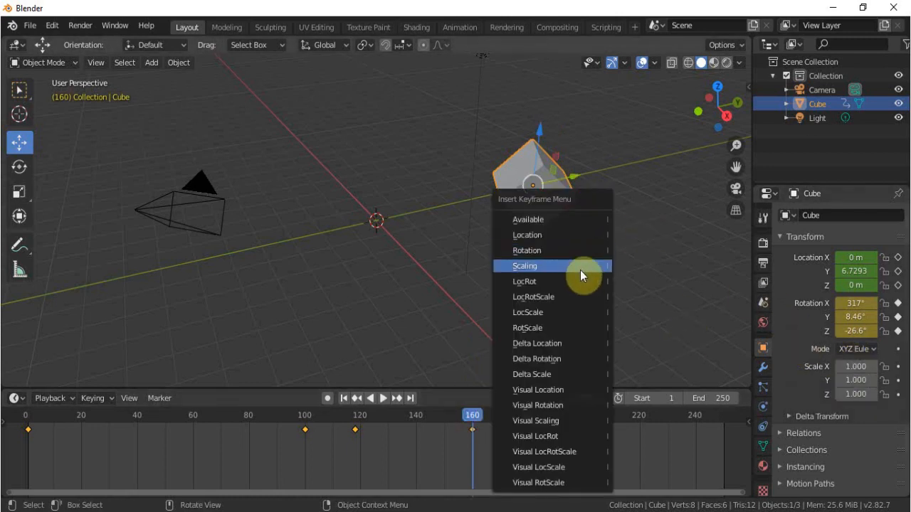
left_click(580, 270)
At frame 200, scale the cube up uniformly to about 2.38 and insert a Scaling keyframe.
left_click_drag(475, 416, 582, 430)
key("s")
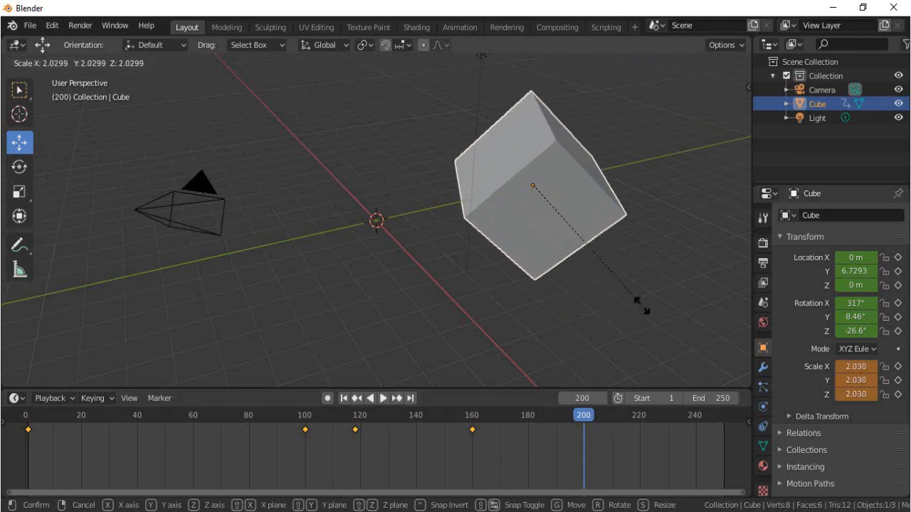
left_click(668, 320)
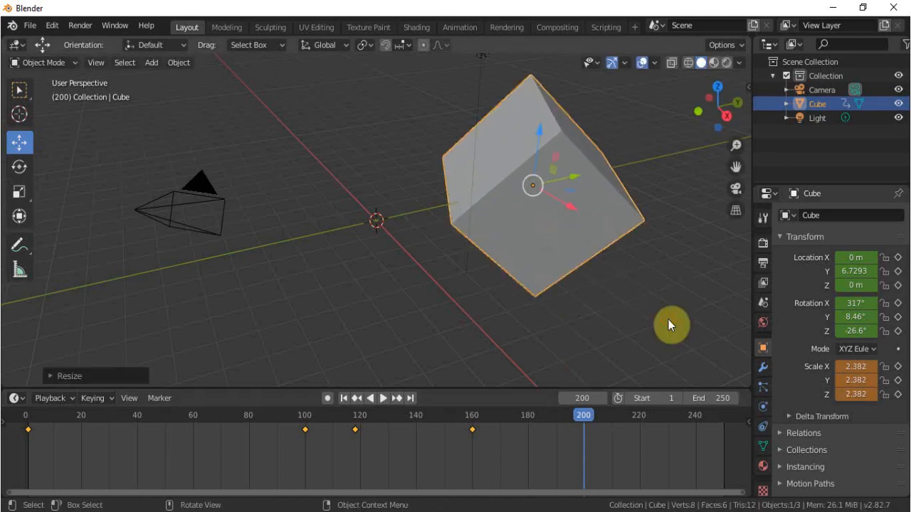
key("i")
left_click(664, 286)
Play the animation from its beginning through to frame 250, and scale the cube down there to about 0.92.
left_click_drag(585, 420, 117, 475)
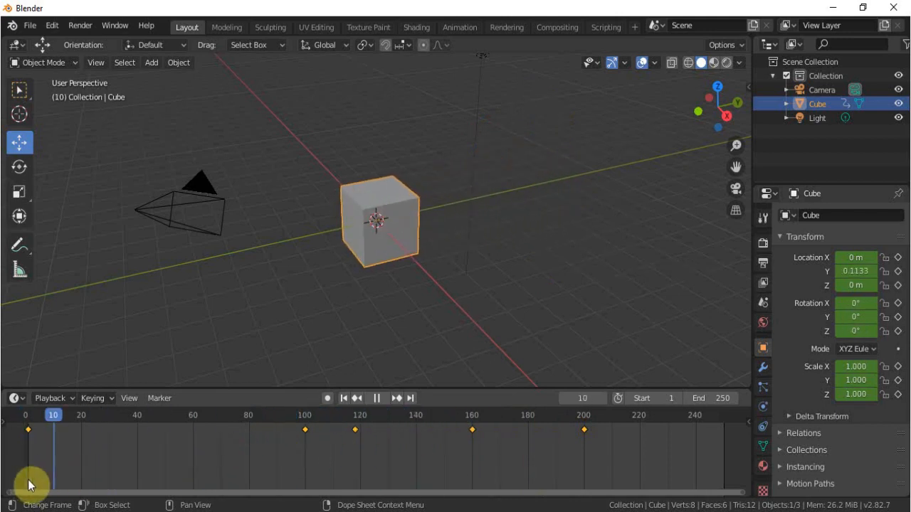
key("space")
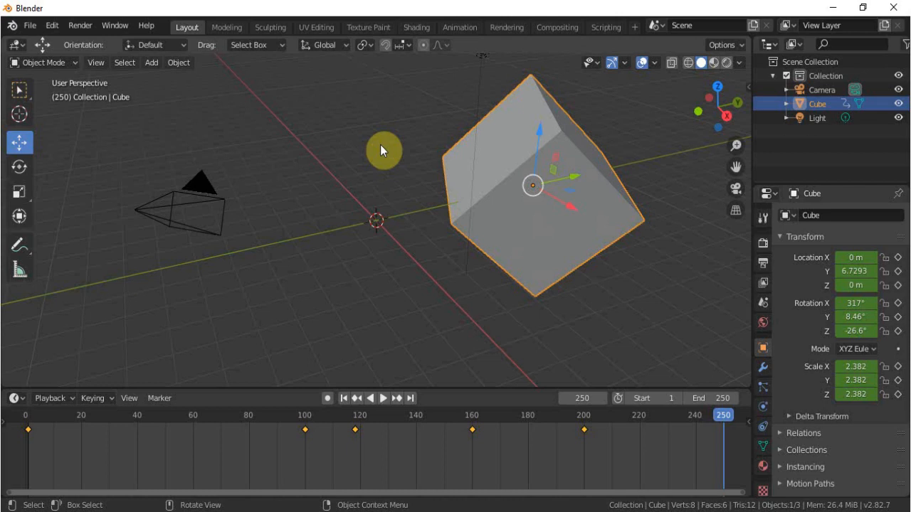
key("s")
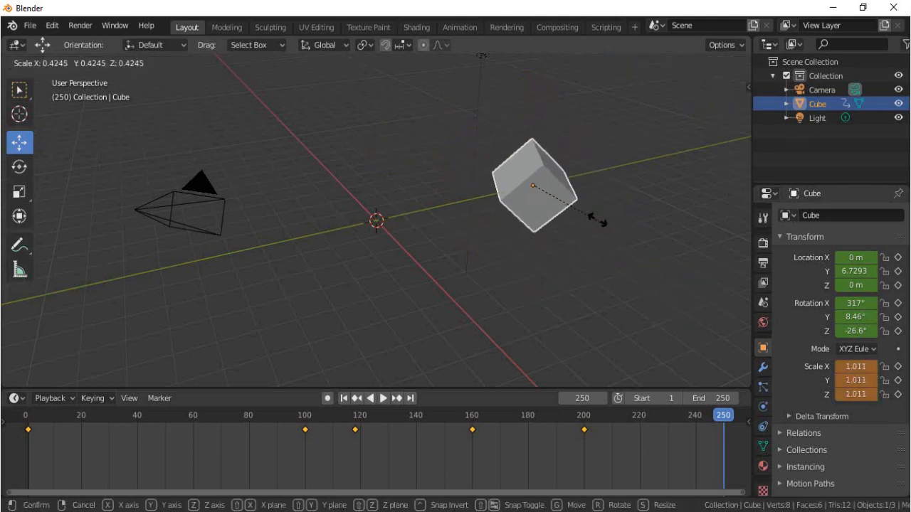
left_click(569, 204)
At frame 250, move the cube to about X -5.63, Y 8.06, Z 1.10 m with a new rotation, and insert a LocRotScale keyframe.
left_click_drag(532, 186, 521, 193)
left_click(448, 137)
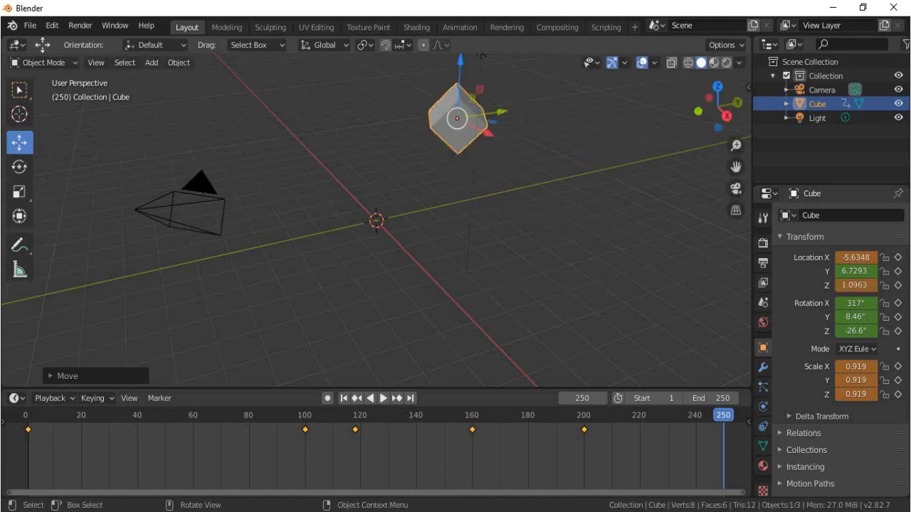
key("r")
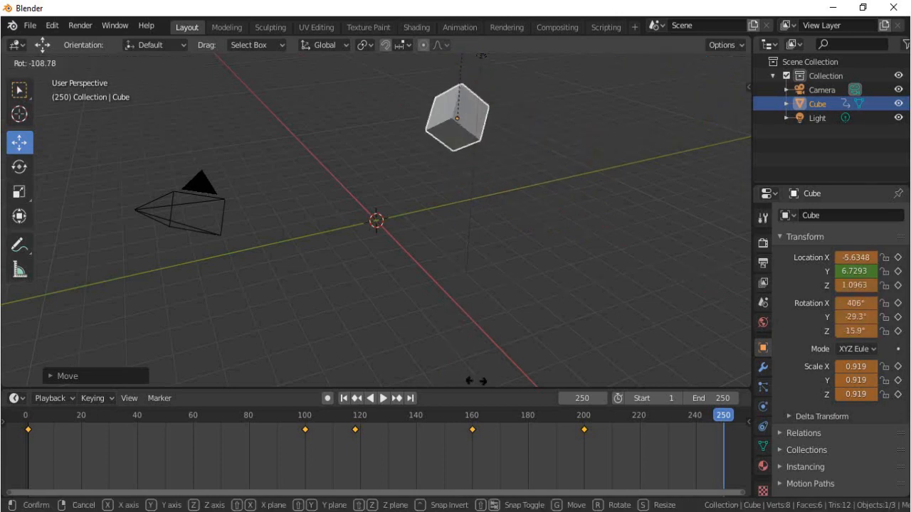
left_click(421, 69)
left_click_drag(501, 119, 532, 110)
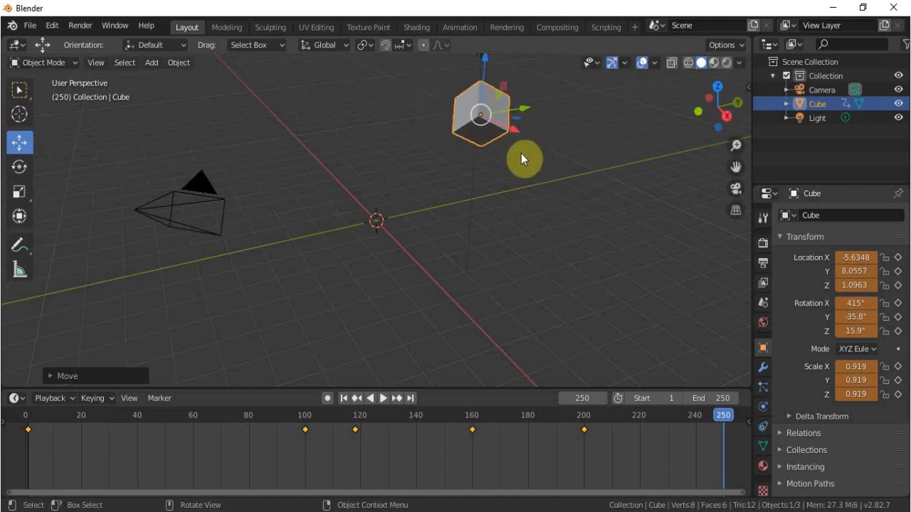
key("i")
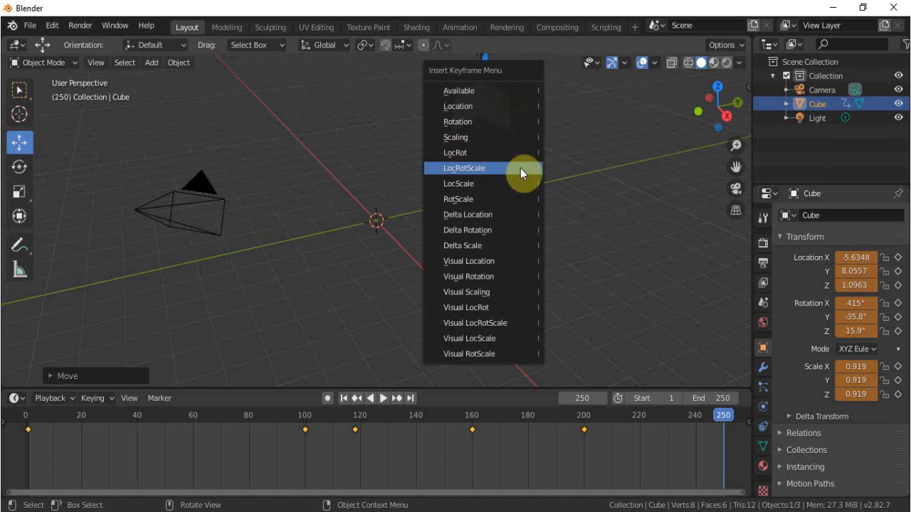
left_click(520, 171)
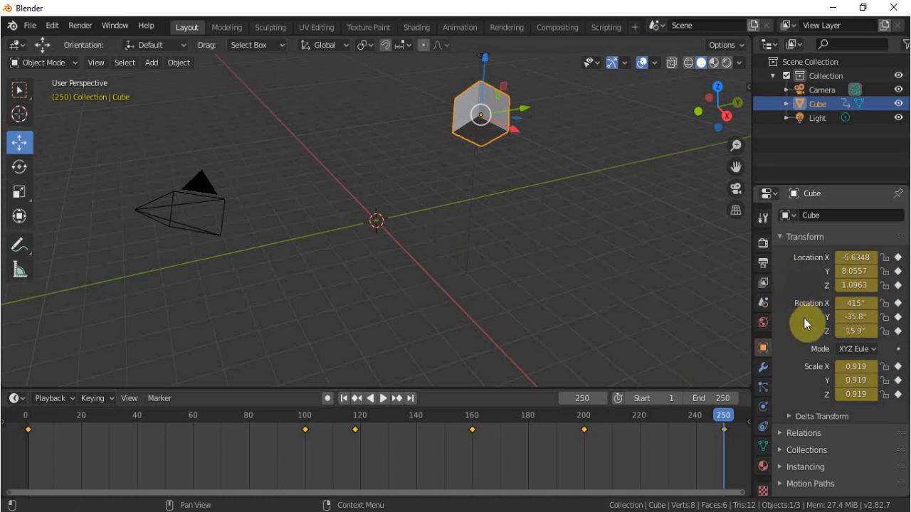
Return to frame 0, hide the animated cube, and add a new cube mesh at the origin.
left_click_drag(721, 418, 26, 432)
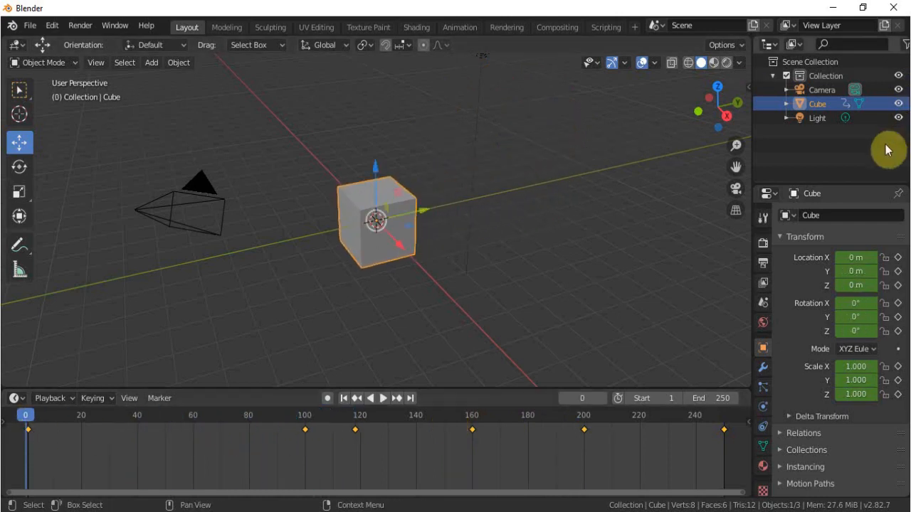
left_click(899, 105)
key("shift+a")
mouse_move(429, 227)
left_click(484, 239)
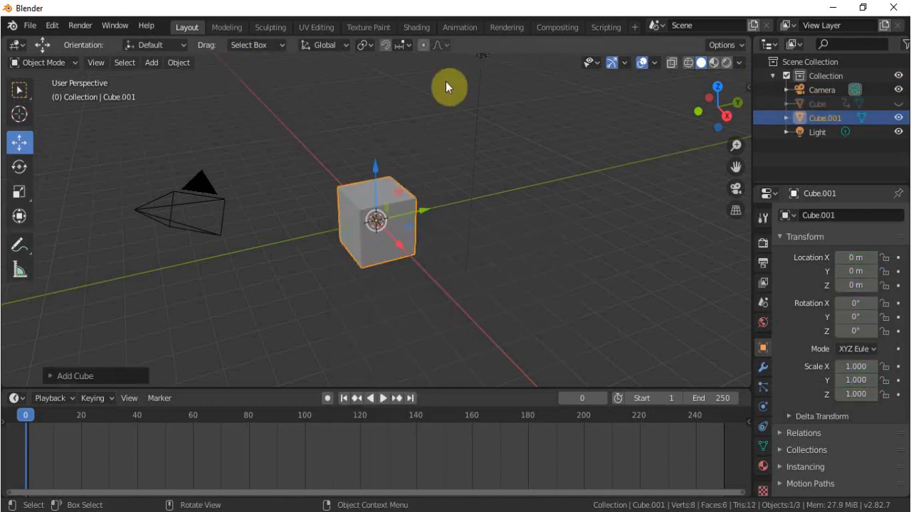
Switch to the Animation workspace and reveal the tool shelf in its main 3D viewport.
left_click(469, 31)
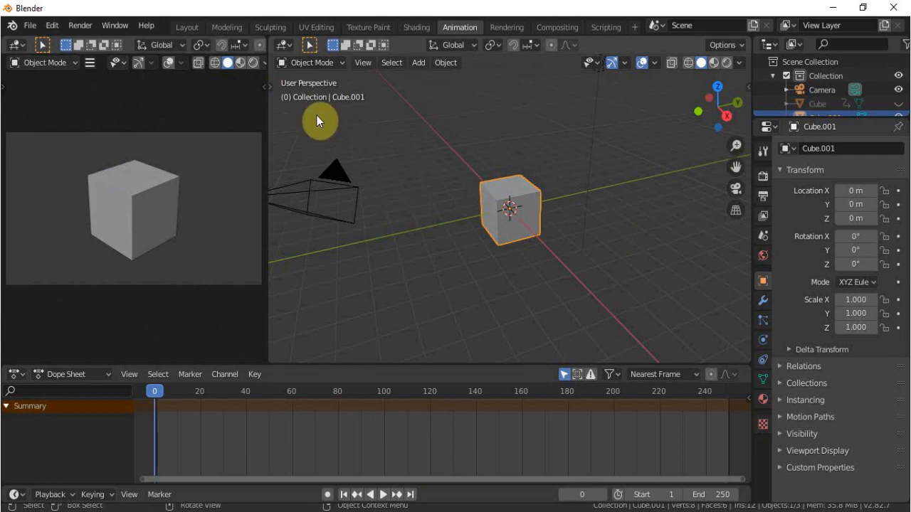
left_click(274, 88)
left_click_drag(271, 88, 303, 87)
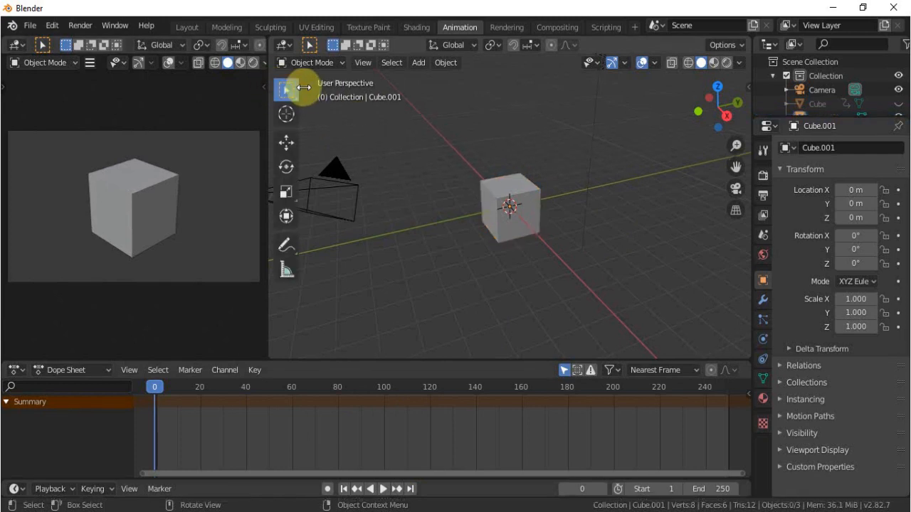
Select the new cube and keyframe only its Y location at frame 0.
left_click(510, 214)
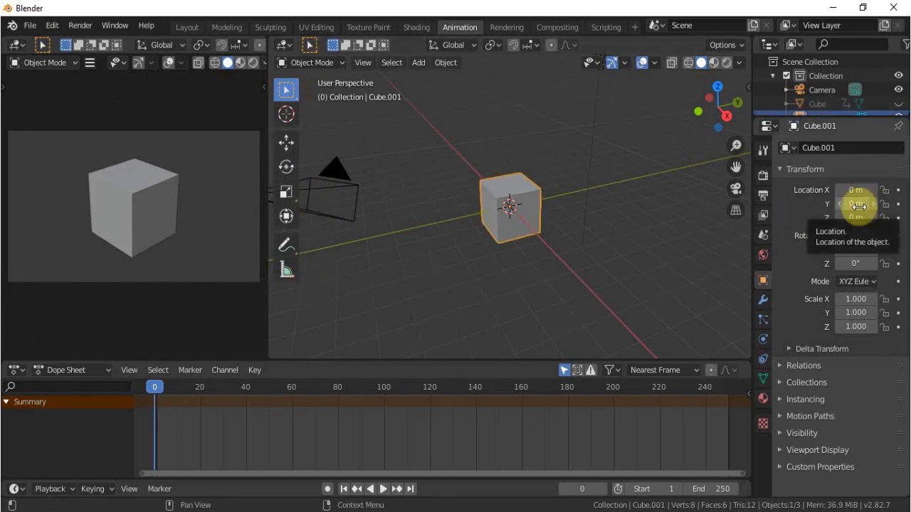
left_click(899, 205)
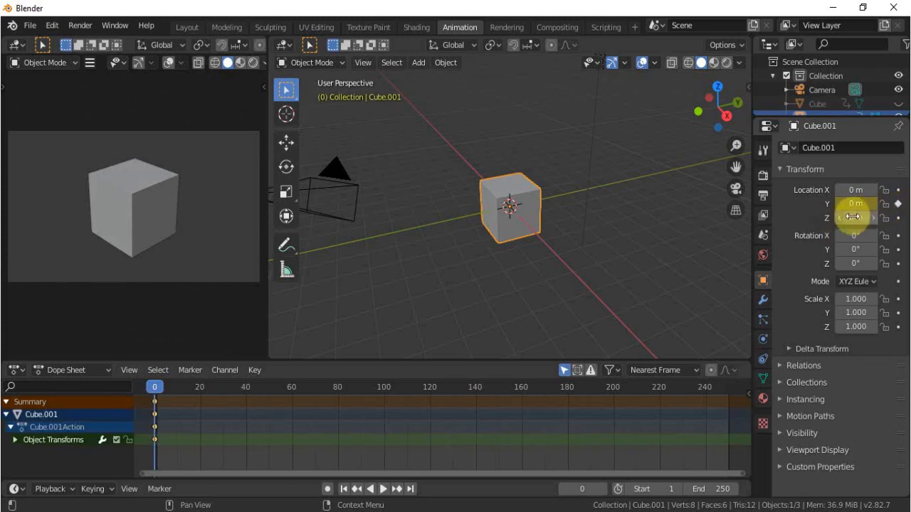
At frame 101, move the new cube along Y to about 6.97 m and keyframe only its Y location.
key("space")
left_click_drag(157, 411, 386, 401)
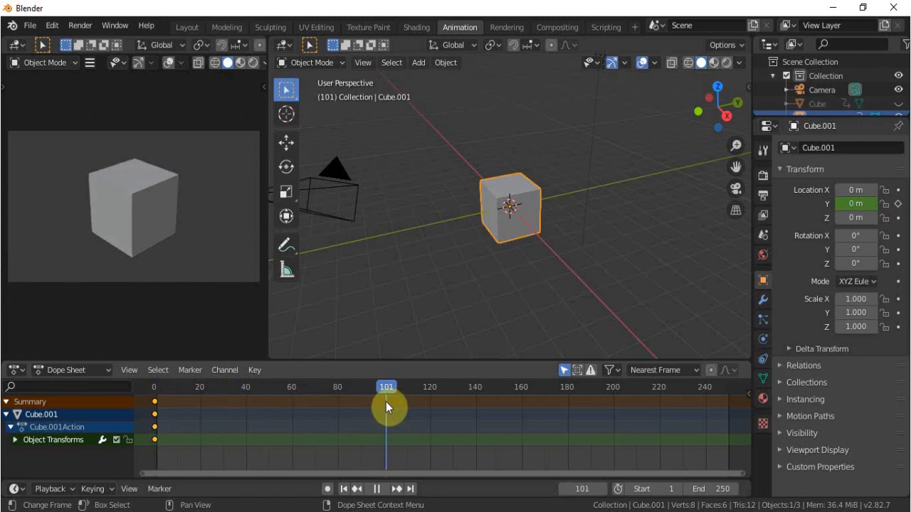
key("space")
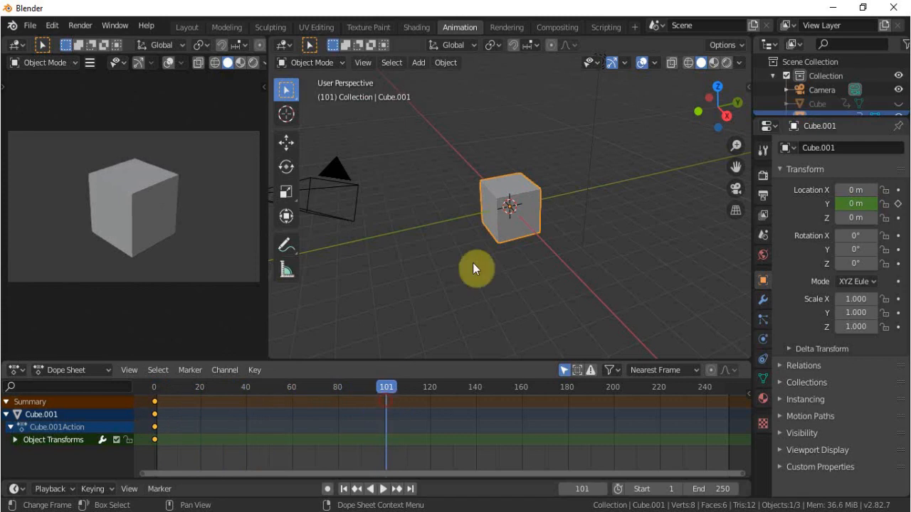
left_click(286, 142)
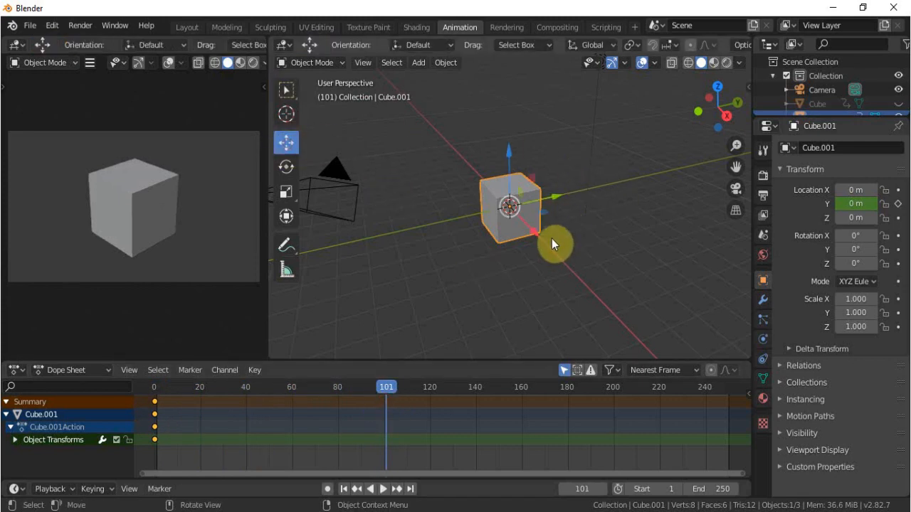
left_click_drag(557, 196, 676, 170)
left_click(898, 204)
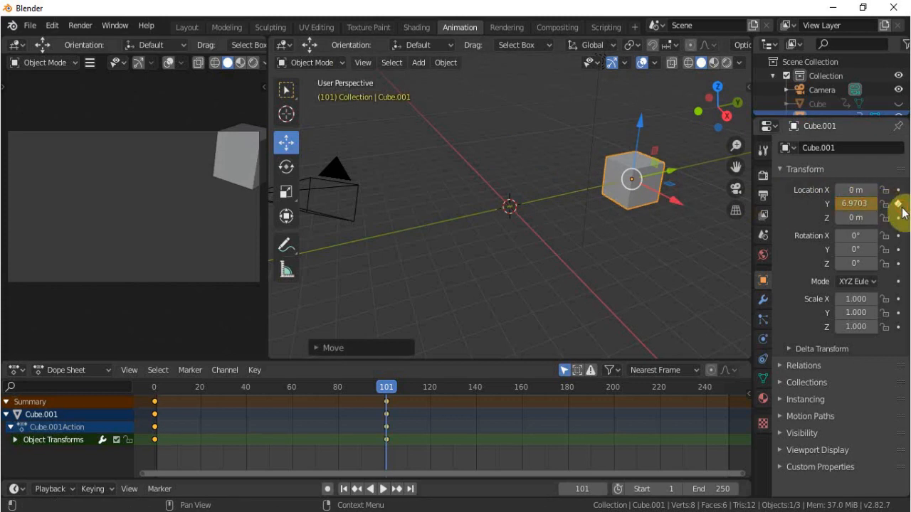
Review the new cube's Y motion by scrubbing through the animation, ending back at frame 0.
key("space")
left_click_drag(386, 424, 148, 429)
key("space")
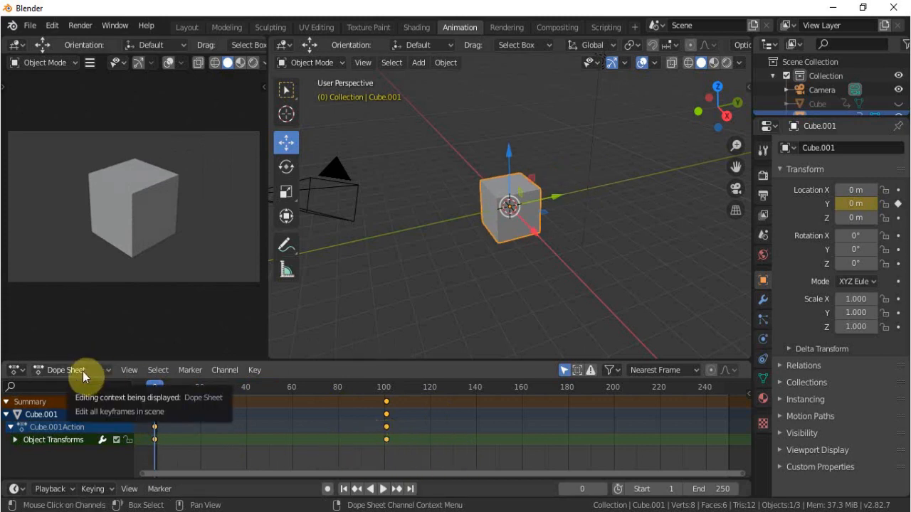
Switch the Dope Sheet area to the Graph Editor and show the cube's whole Y location curve.
left_click(17, 370)
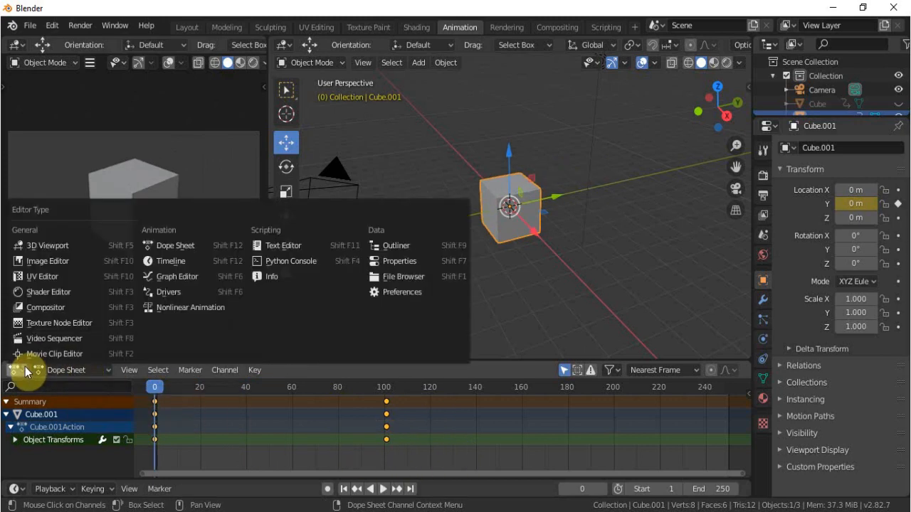
left_click(171, 278)
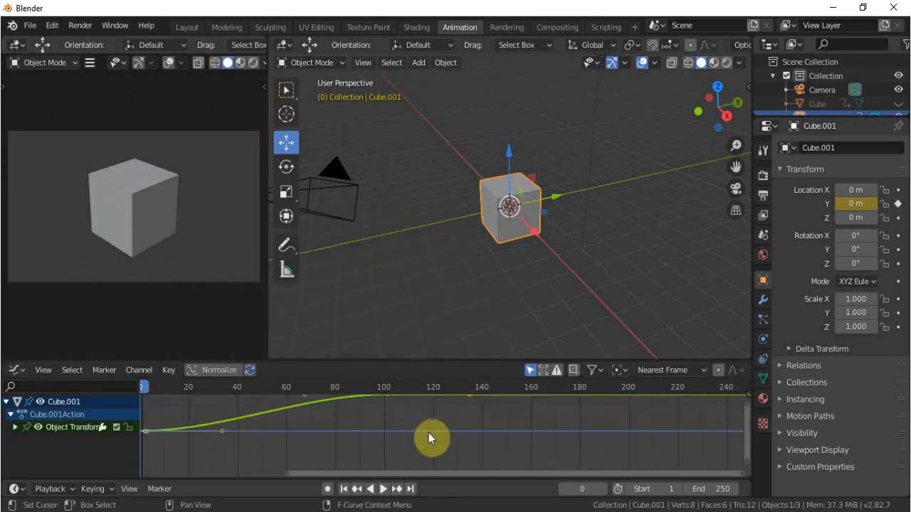
scroll(429, 437, "down", 1)
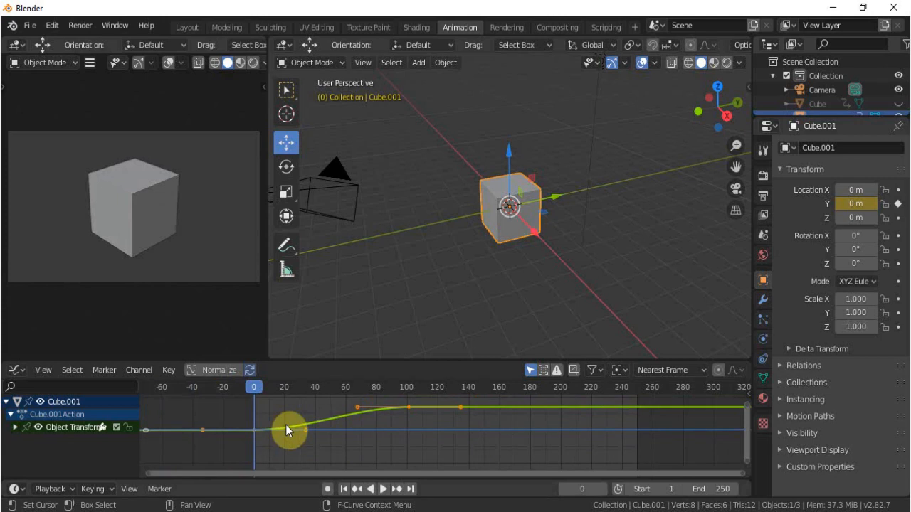
Move the end keyframe of the Y location curve back to about frame 27 and preview the shortened motion.
left_click(406, 408)
key("g")
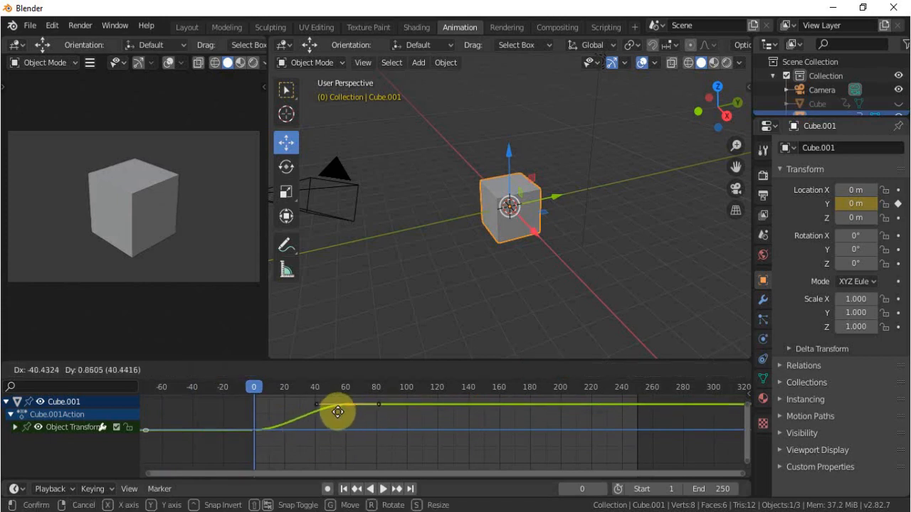
left_click(287, 413)
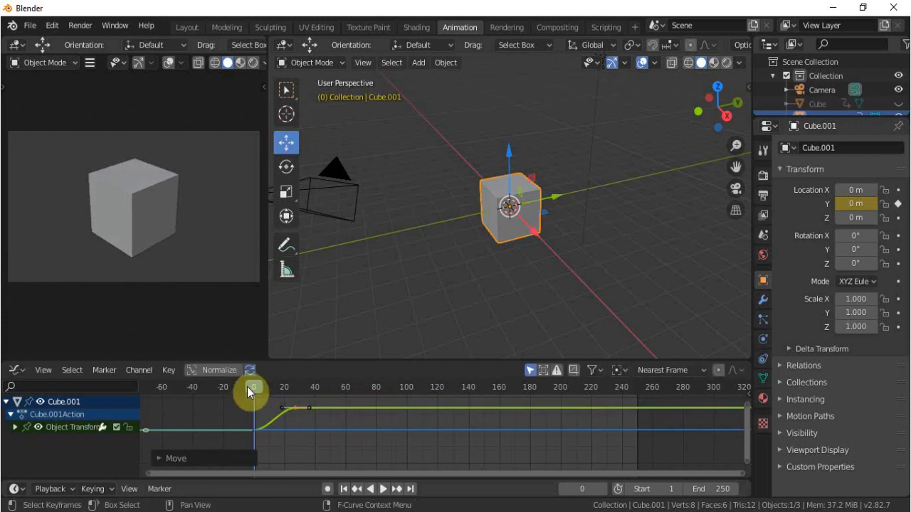
key("space")
mouse_move(271, 386)
left_mouse_down()
mouse_move(300, 390)
mouse_move(262, 401)
left_mouse_up()
key("Escape")
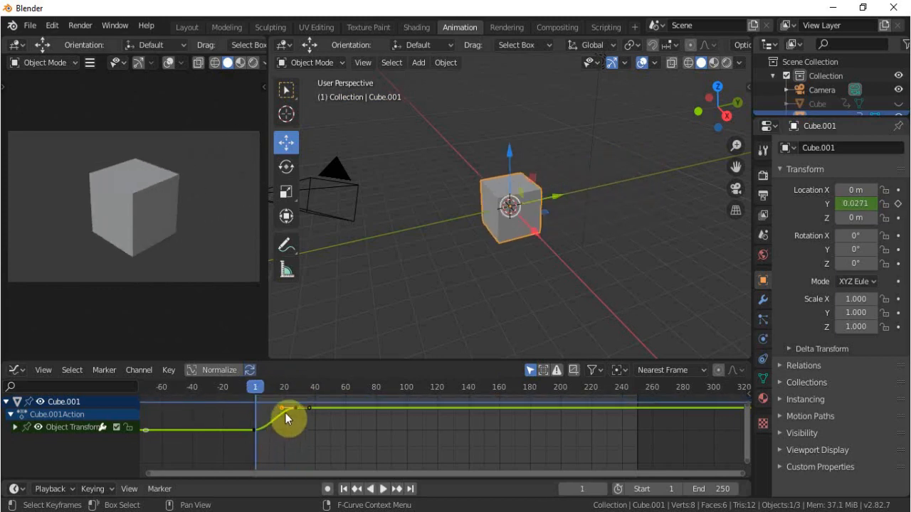
Raise the end keyframe's left handle, shift that keyframe to about frame 98, and scrub through the overshooting motion back to frame 0.
key("g")
left_click_drag(274, 467, 273, 467)
scroll(363, 416, "down", 3)
scroll(364, 416, "up", 1)
left_click_drag(323, 415, 411, 418)
left_click(412, 418)
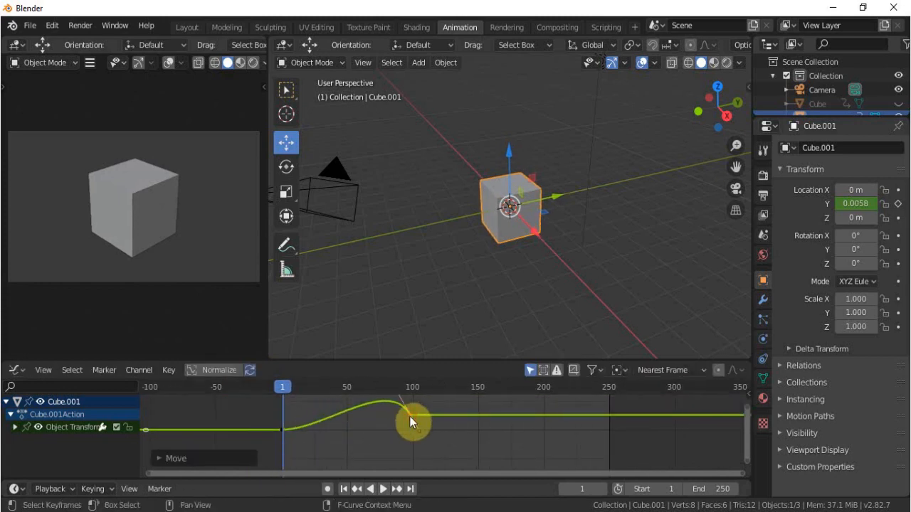
left_click_drag(286, 387, 409, 404)
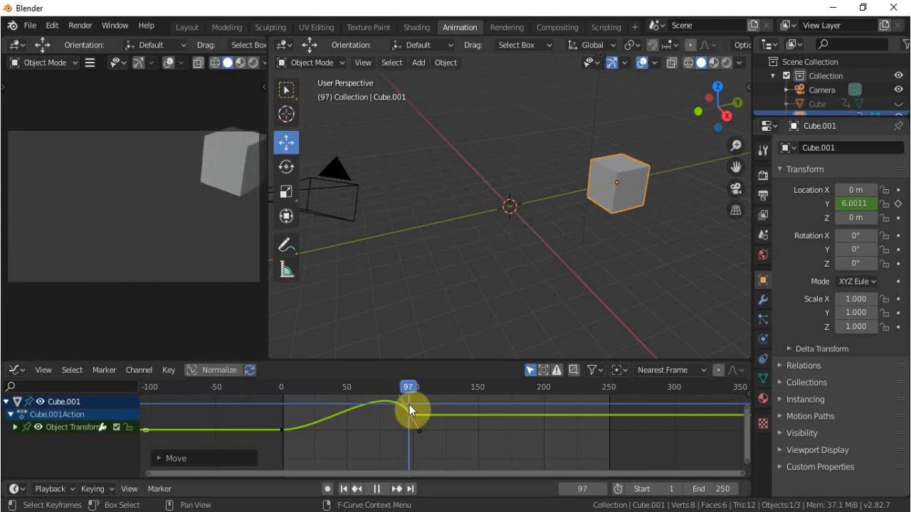
left_click_drag(409, 405, 294, 422)
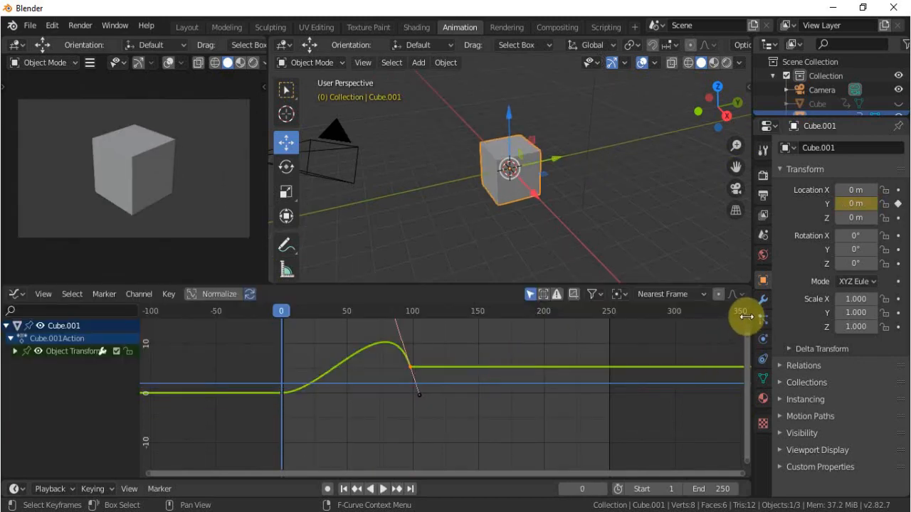
Add a Noise modifier with strength 11.7 to the cube's Y location curve and scrub through the shaky motion.
left_click_drag(749, 321, 606, 325)
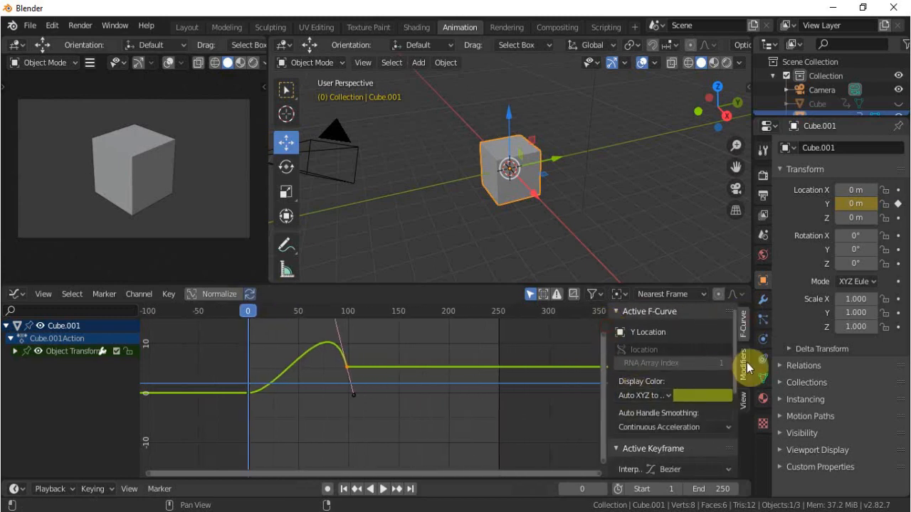
left_click(745, 363)
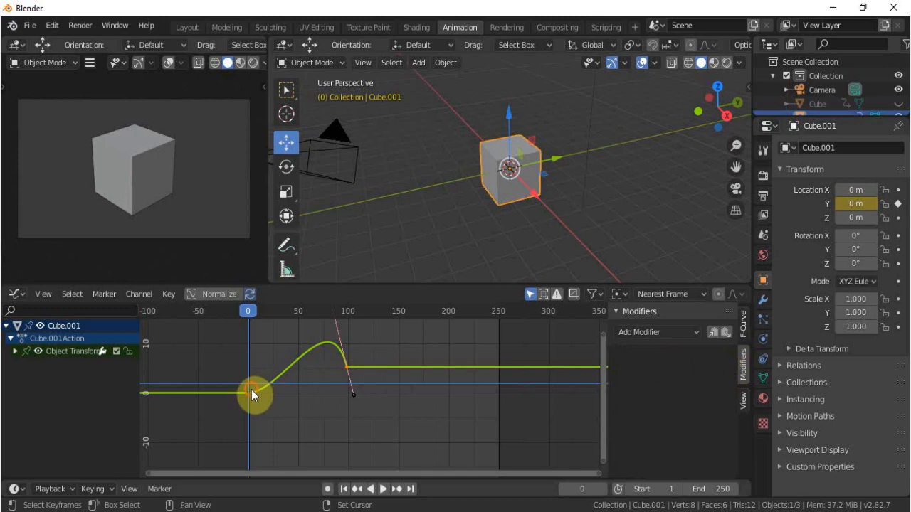
left_click(662, 333)
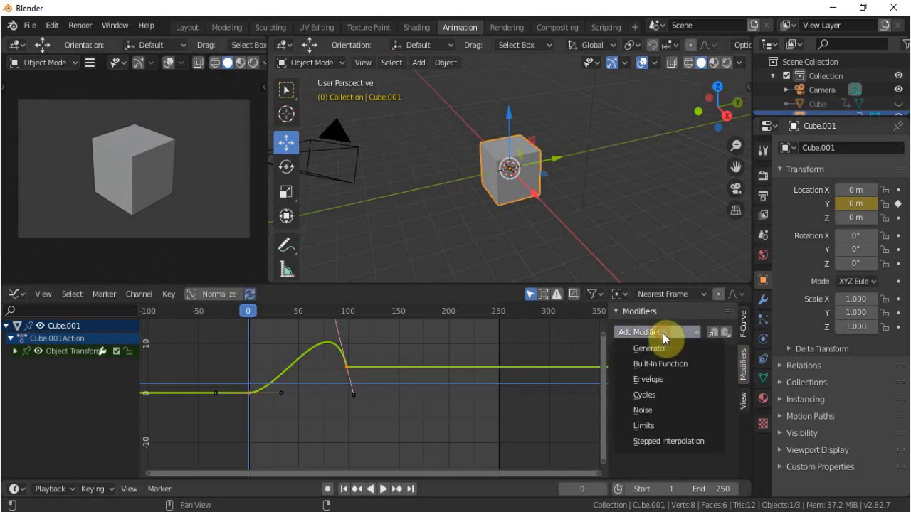
left_click(668, 407)
scroll(663, 410, "down", 1)
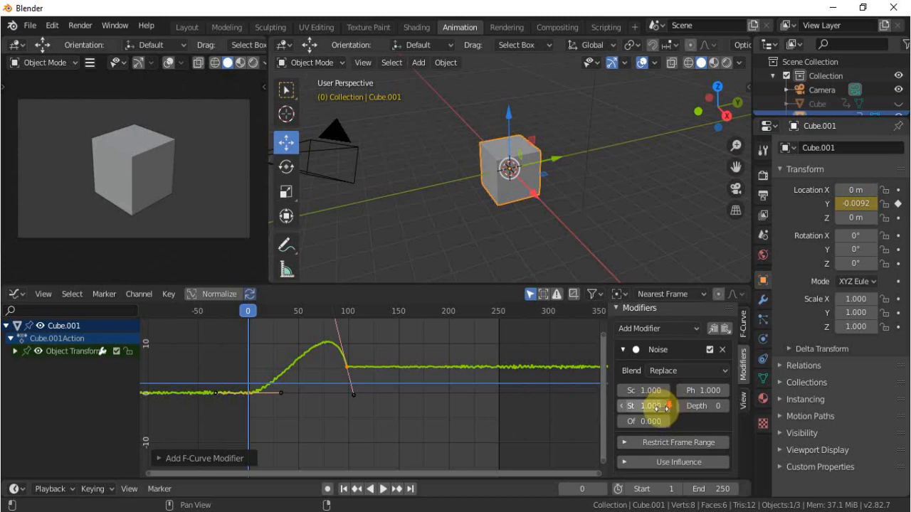
left_click_drag(645, 409, 721, 412)
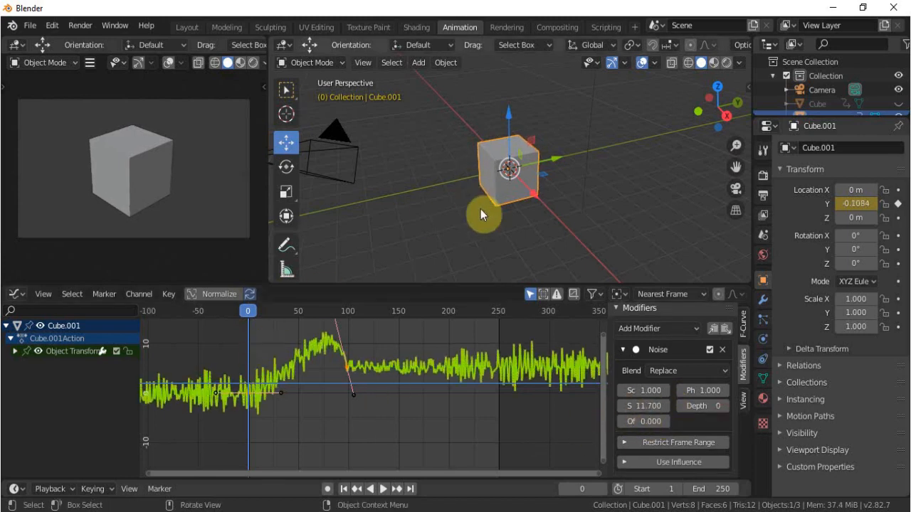
left_click_drag(250, 311, 237, 381)
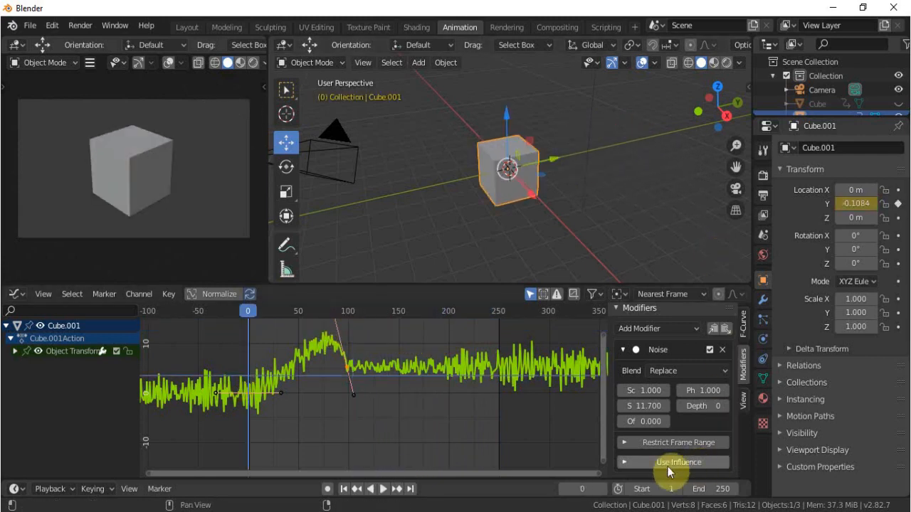
Restrict the Noise modifier's frame range to start at 0 and end at 151.5, and go to frame 11.
left_click(621, 442)
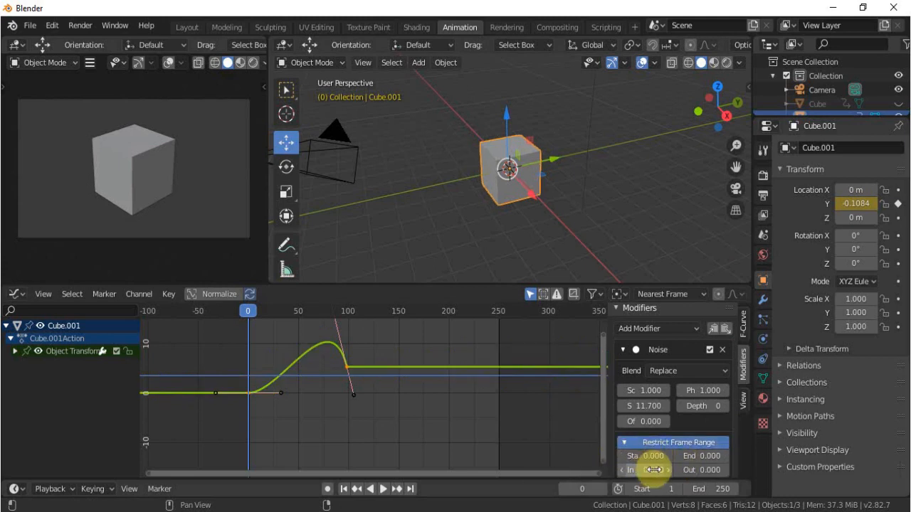
left_click_drag(701, 456, 758, 456)
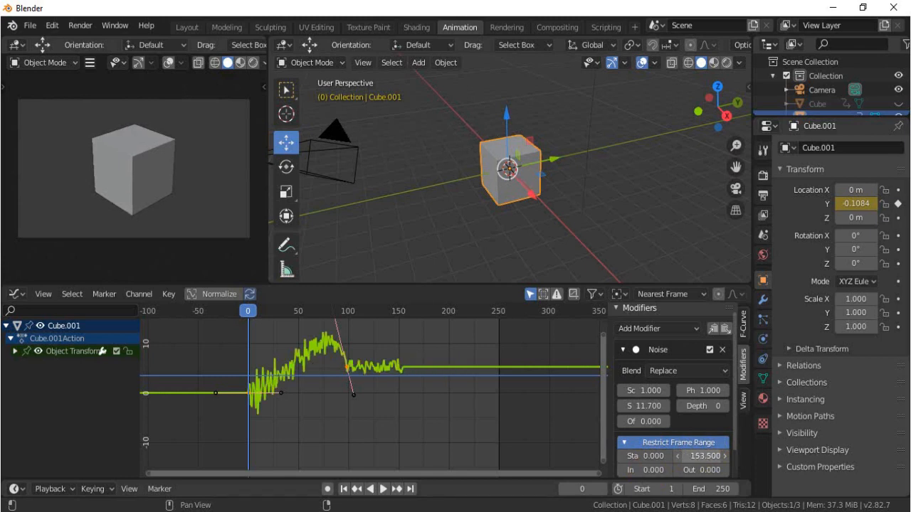
left_click(259, 311)
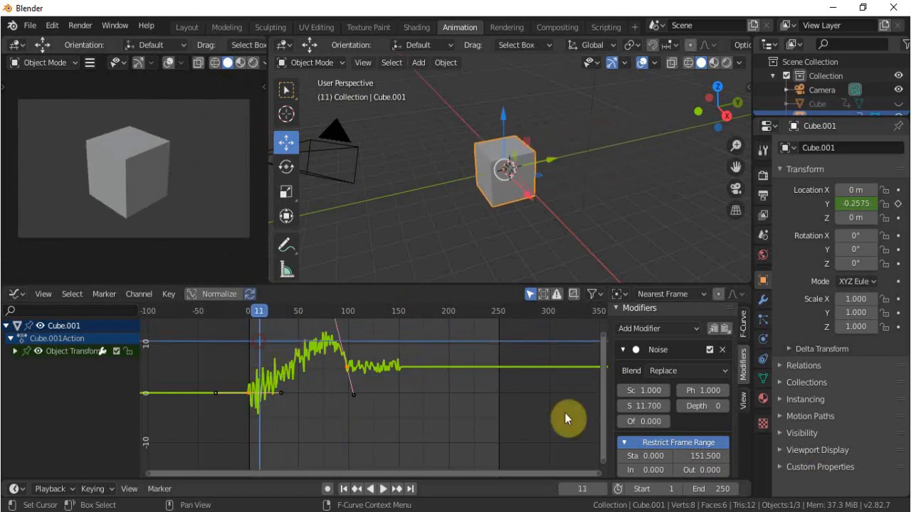
Set the noise blend-in to 104.8 and blend-out to 0.1, and preview the fade, ending at frame 0.
left_click_drag(651, 469, 694, 469)
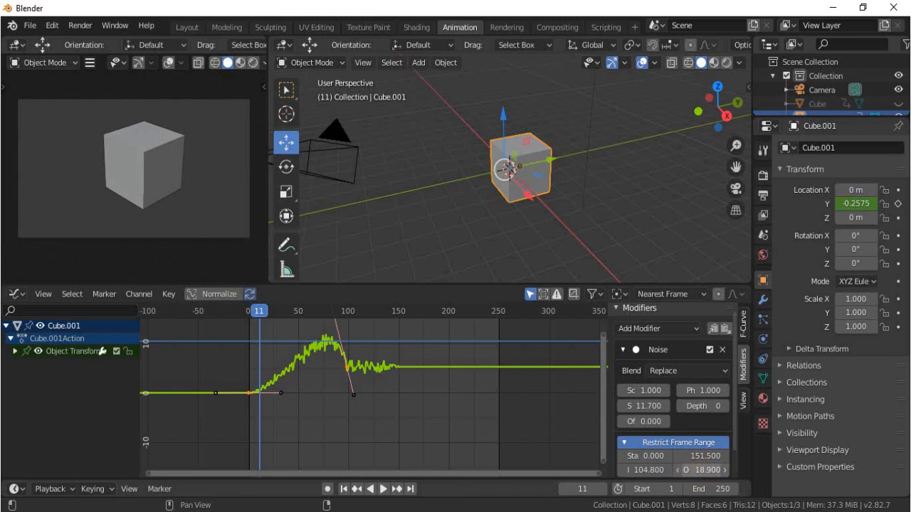
left_click(724, 469)
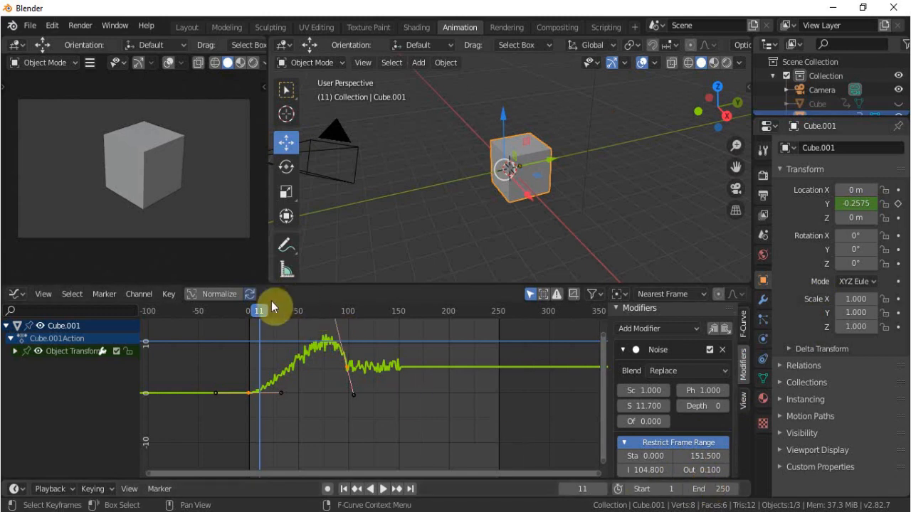
left_click_drag(261, 306, 397, 296)
key("Escape")
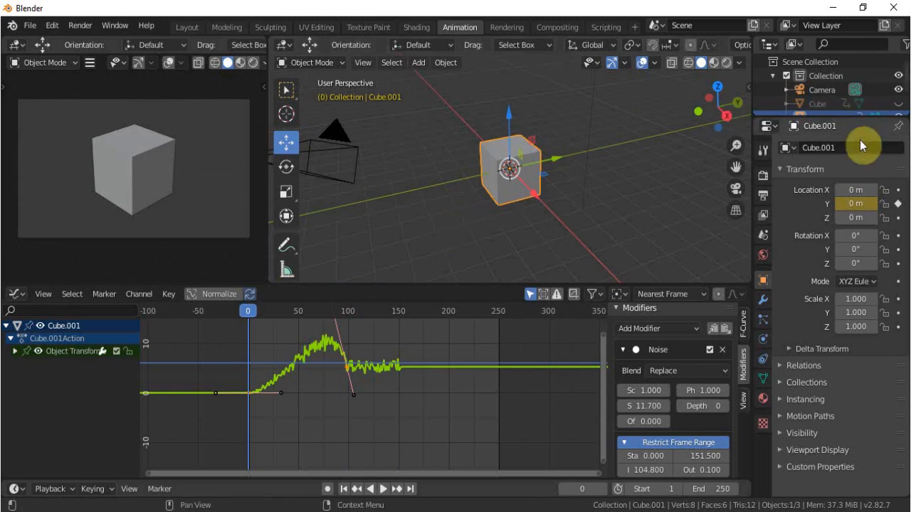
Enlarge the Outliner, hide the noise-animated cube, and add a Monkey mesh at the origin.
left_click_drag(885, 116, 894, 173)
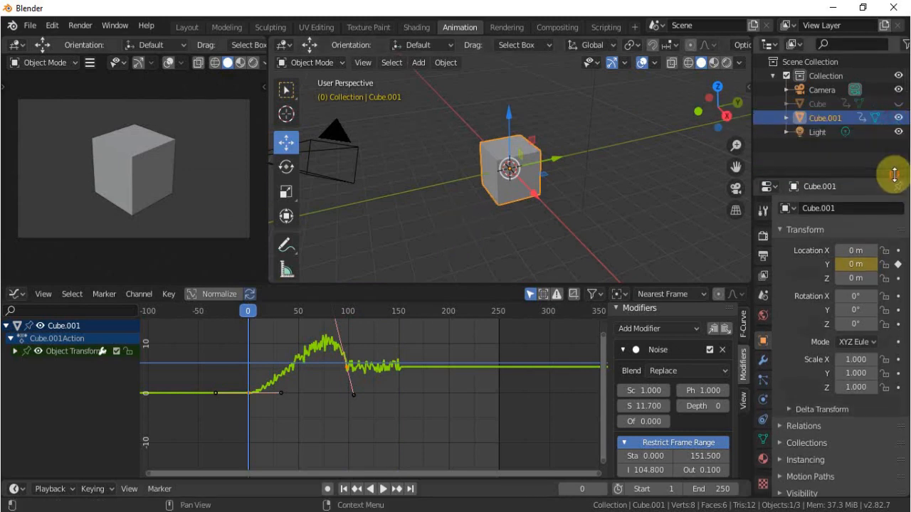
left_click(898, 117)
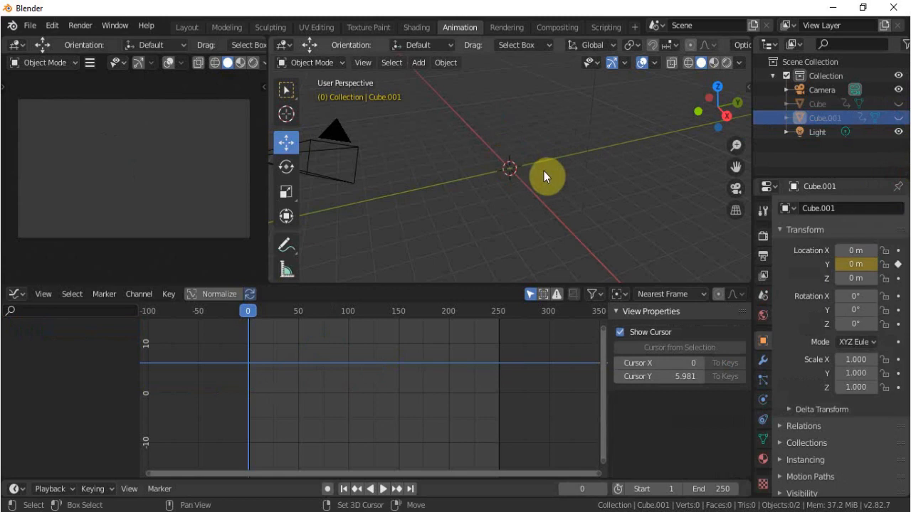
key("shift+a")
mouse_move(543, 171)
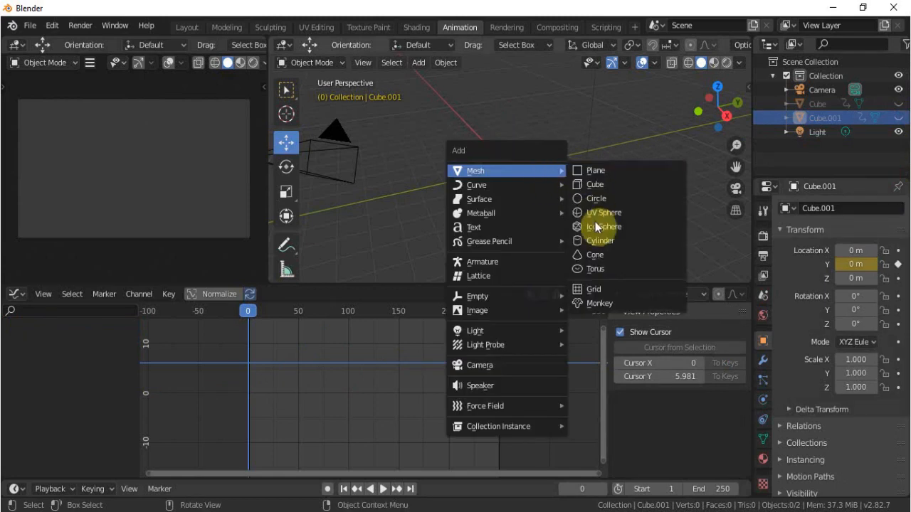
left_click(598, 305)
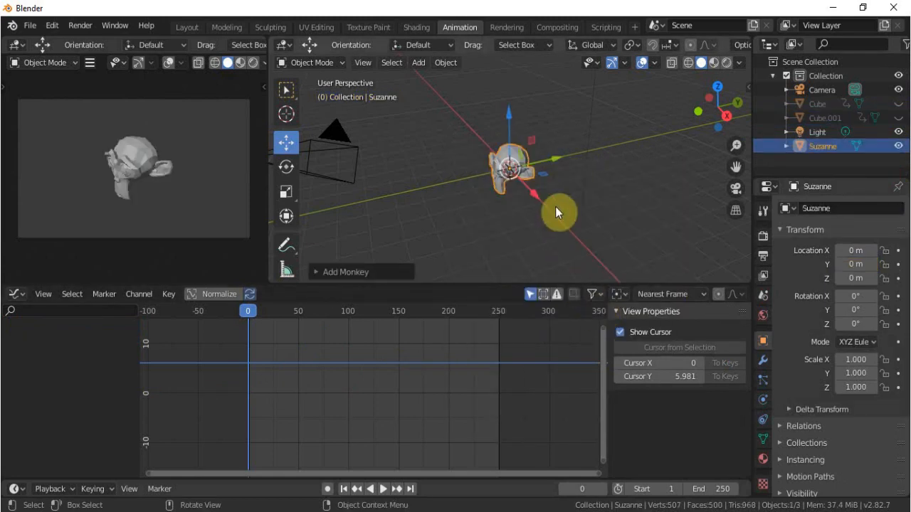
Keyframe only the monkey's Z location, at 0 m on frame 0 and raised to about 3.76 m on frame 205.
key("i")
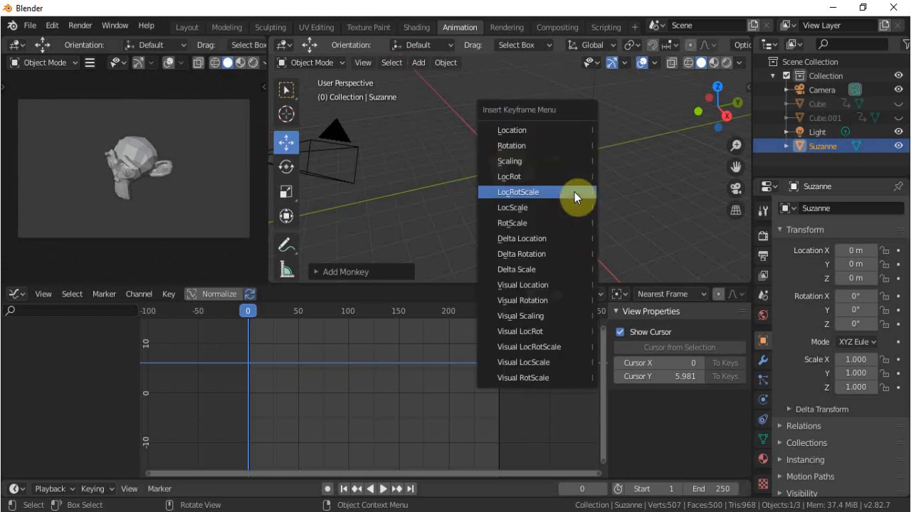
left_click(898, 279)
left_click_drag(295, 310, 454, 306)
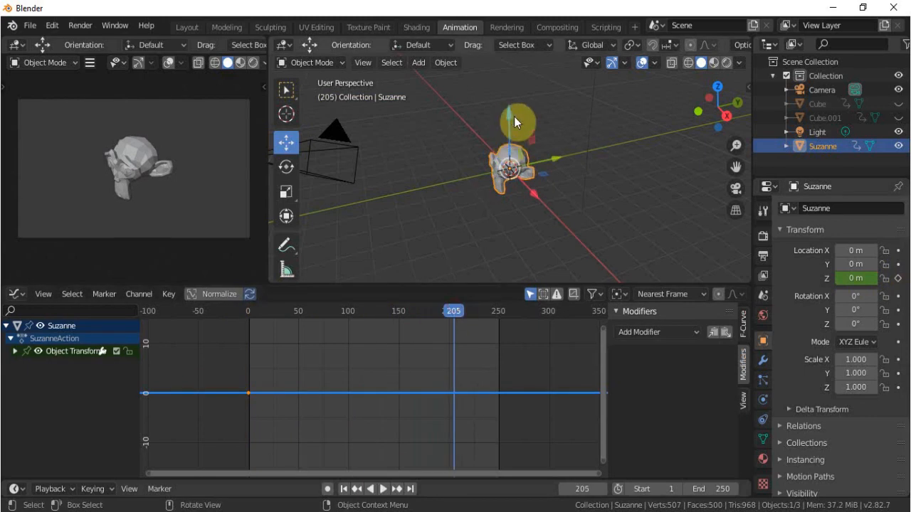
left_click_drag(513, 114, 532, 250)
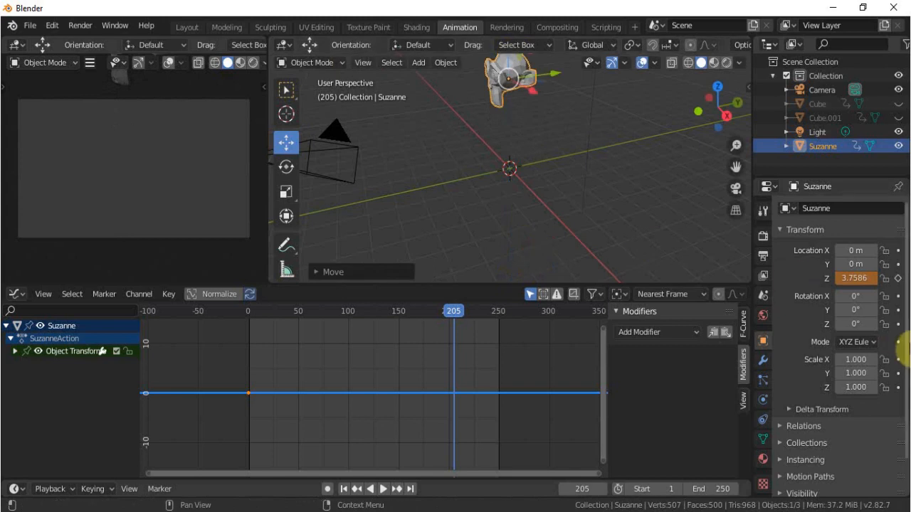
left_click(898, 279)
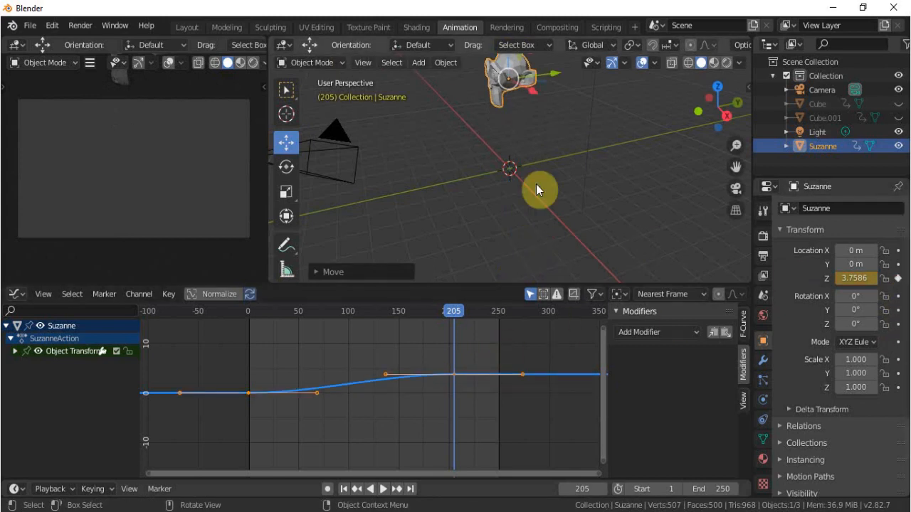
Add a Noise modifier with strength 20 to the monkey's Z location curve.
left_click(668, 331)
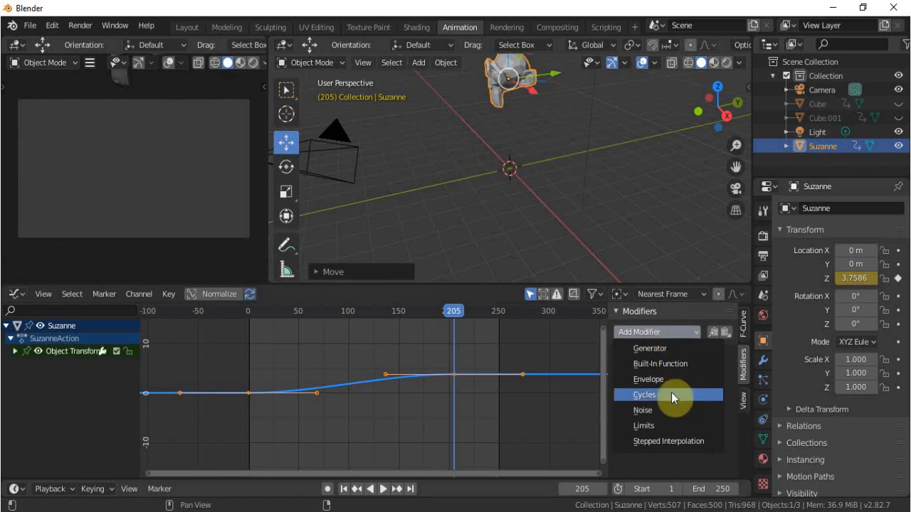
left_click(655, 413)
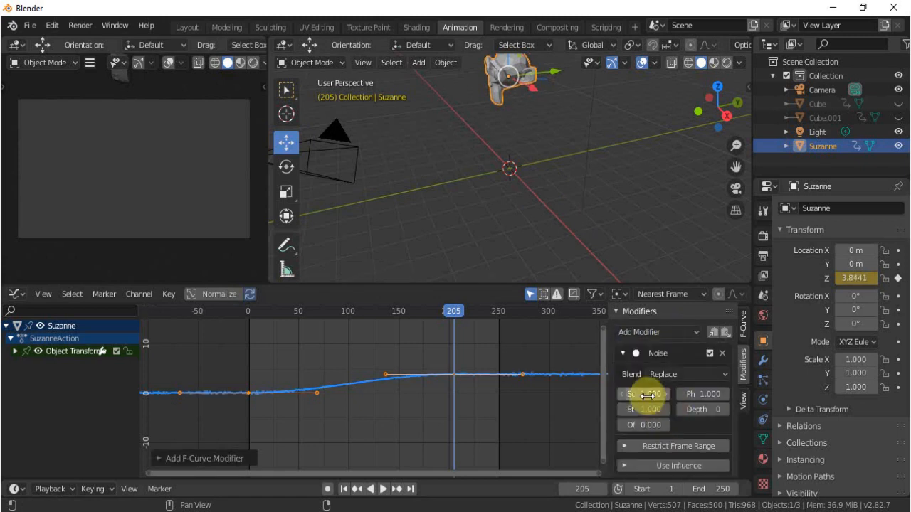
left_click_drag(640, 410, 757, 410)
View the monkey in right orthographic view and check the Emulate Numpad option in the input preferences.
scroll(527, 164, "down", 2)
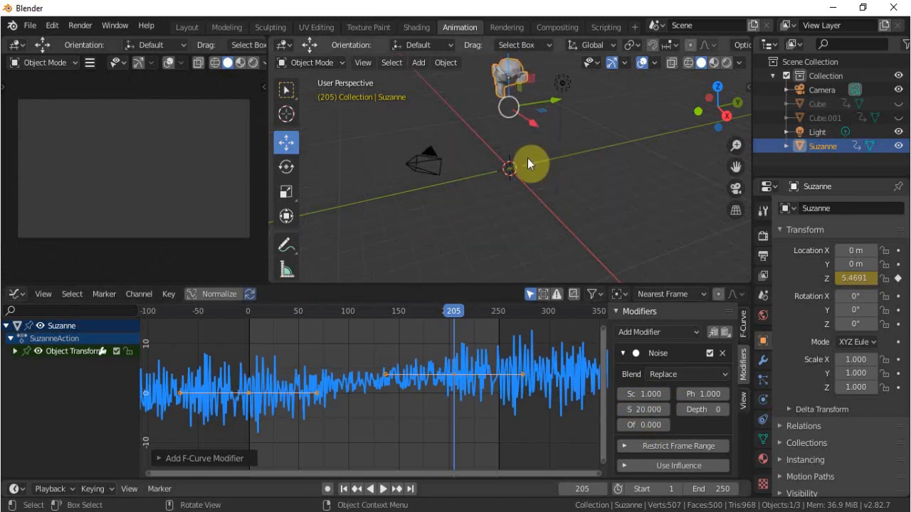
key("KP_3")
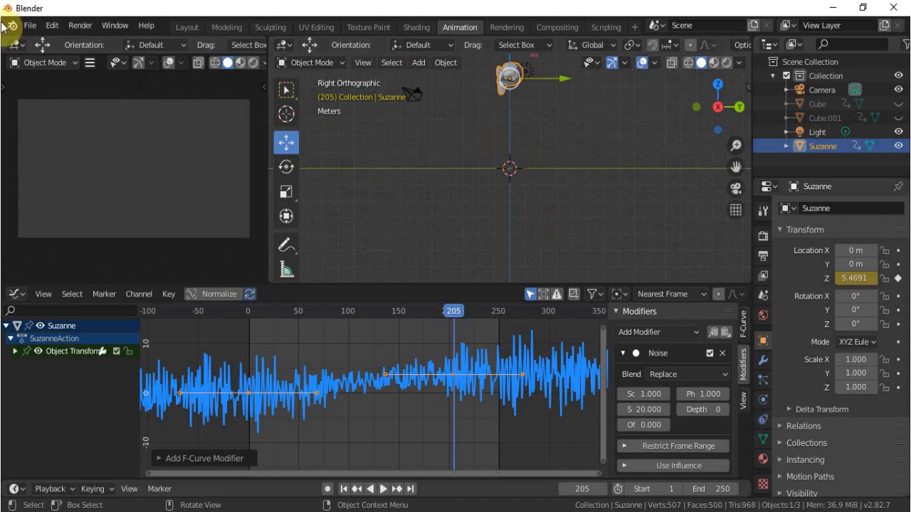
left_click(26, 26)
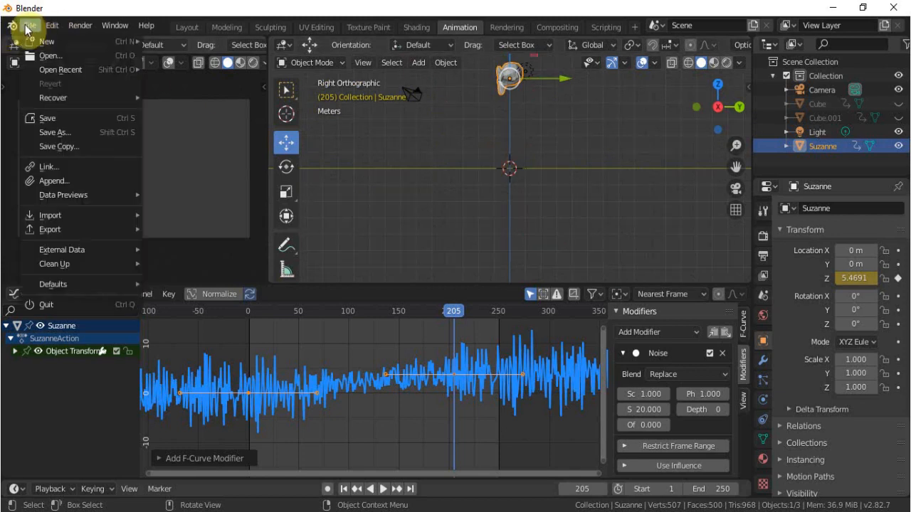
mouse_move(52, 25)
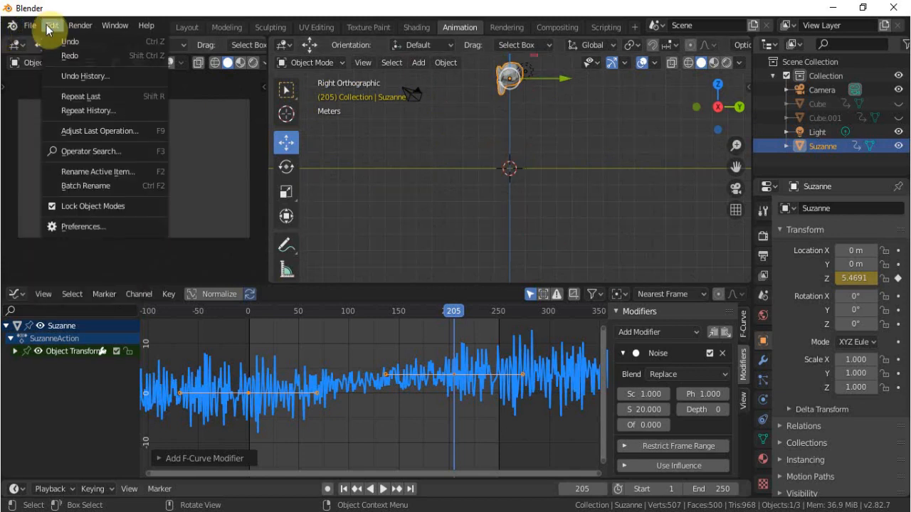
left_click(72, 224)
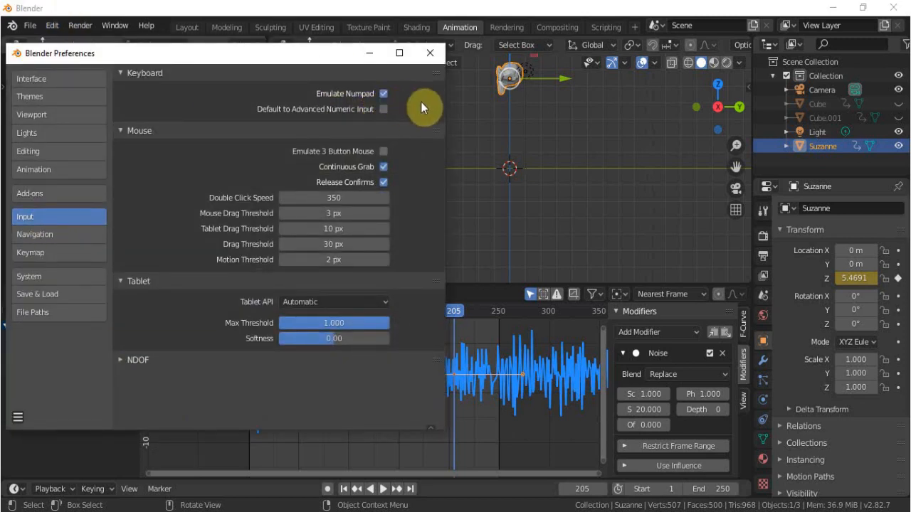
left_click(439, 59)
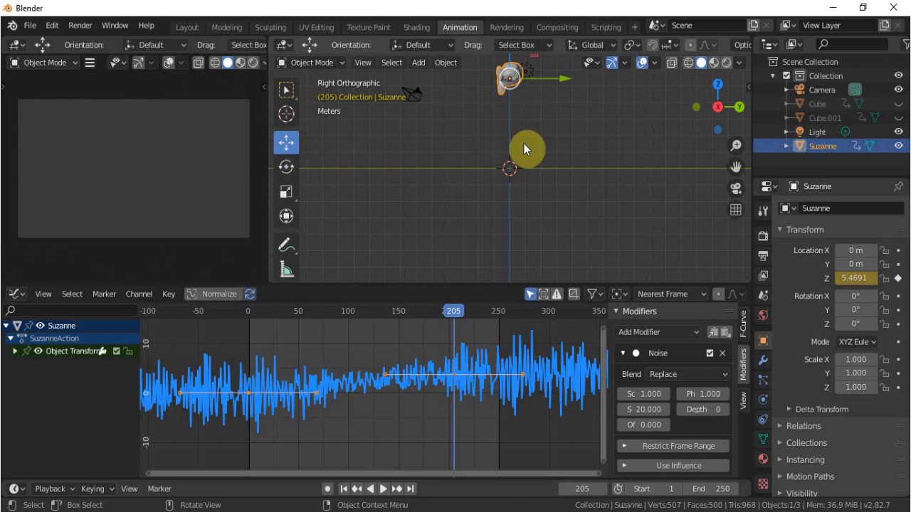
Check the monkey from the front, and preview its noisy Z motion in right orthographic view, ending at frame 48.
key("KP_1")
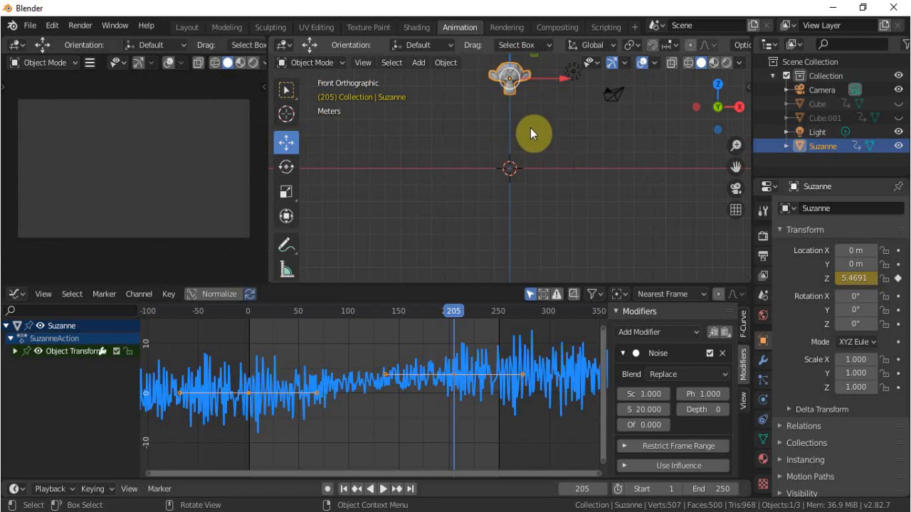
key("KP_3")
middle_click_drag(530, 128, 547, 197, "shift")
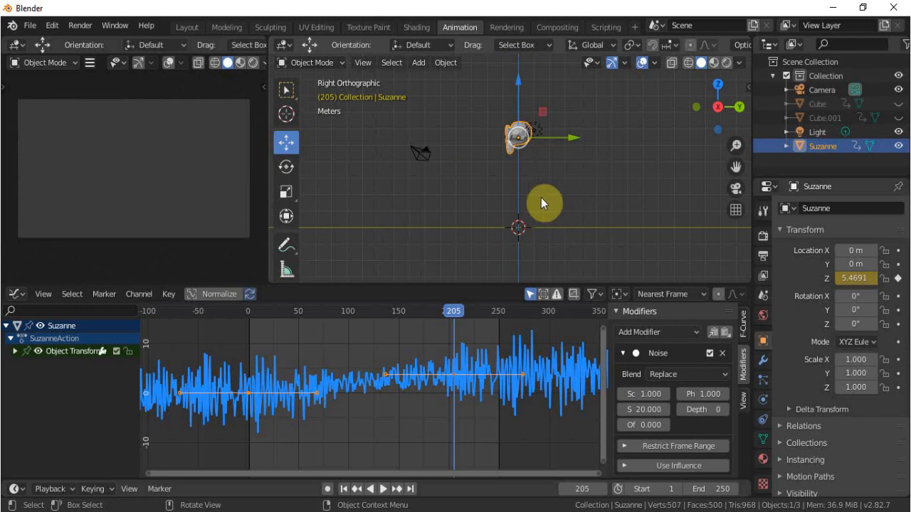
key("ctrl+shift+space")
left_click_drag(418, 323, 485, 347)
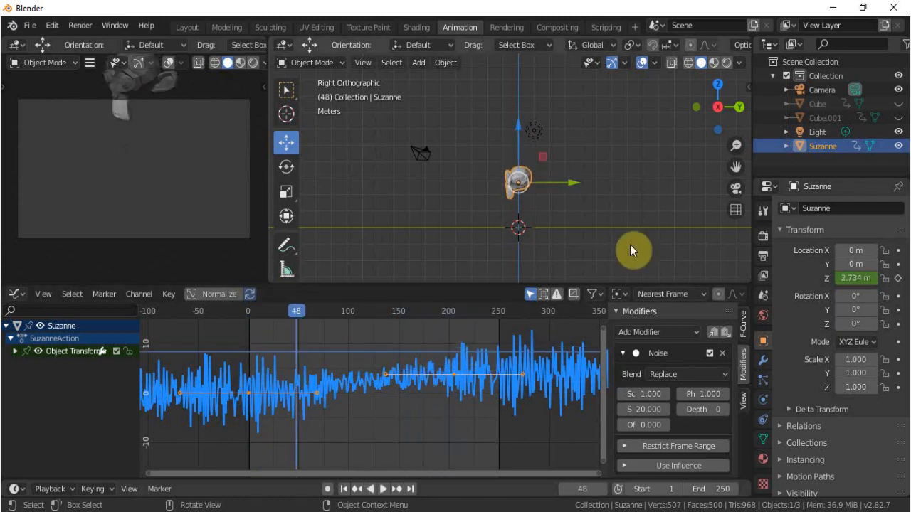